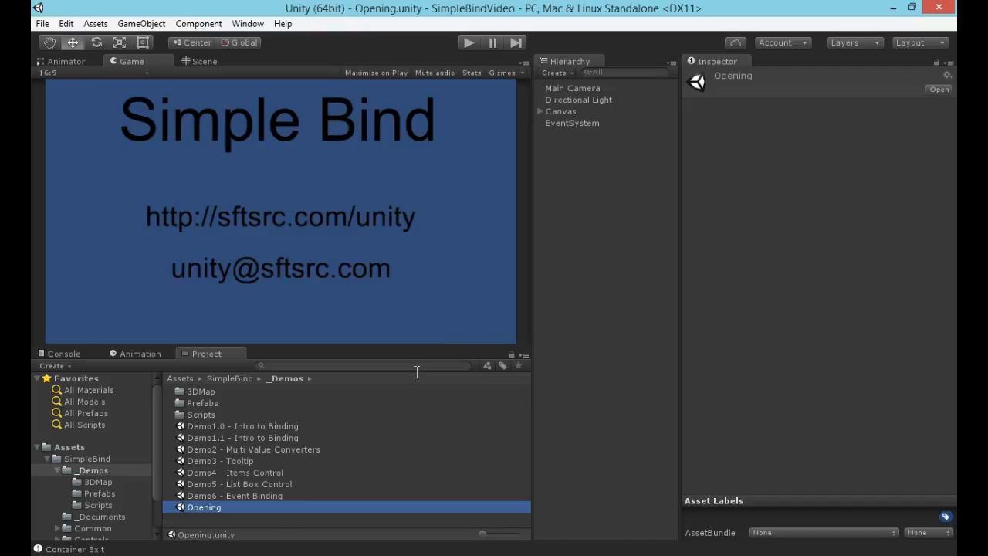
Open the Demo3 - Tooltip scene and run it to check the tooltips on the white and blue squares, stopping playback after.
{"action": "double_click", "coordinate": [237, 461]}
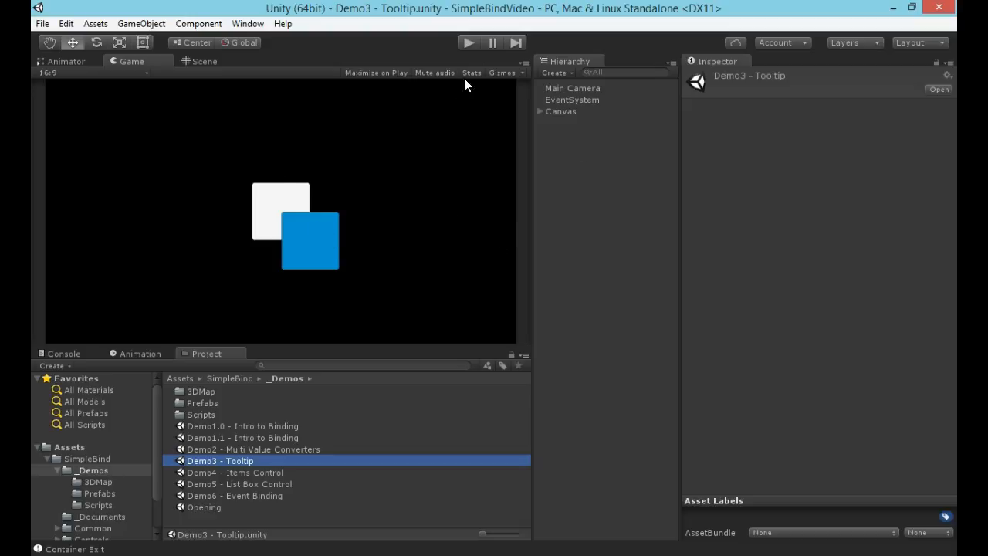
{"action": "left_click", "coordinate": [469, 43]}
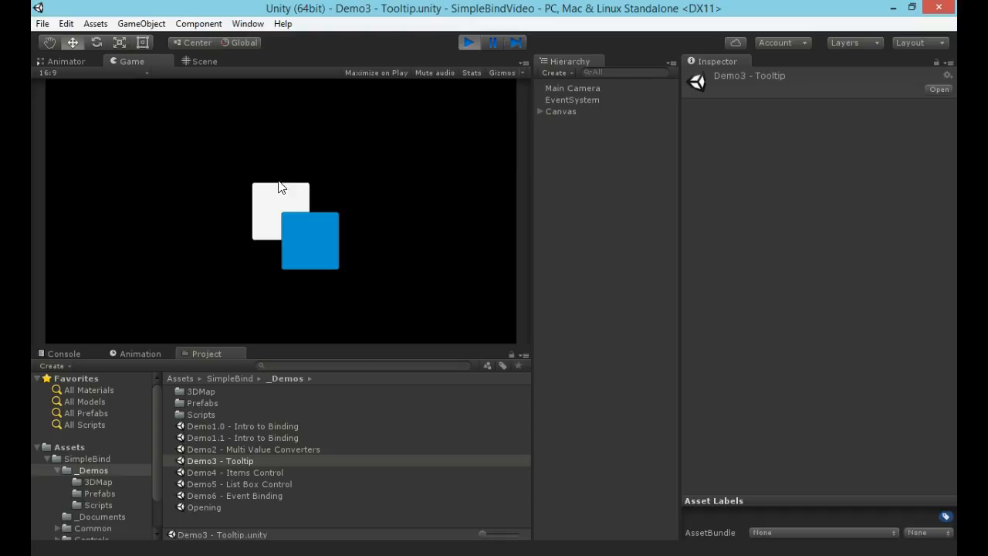
{"action": "mouse_move", "coordinate": [277, 194]}
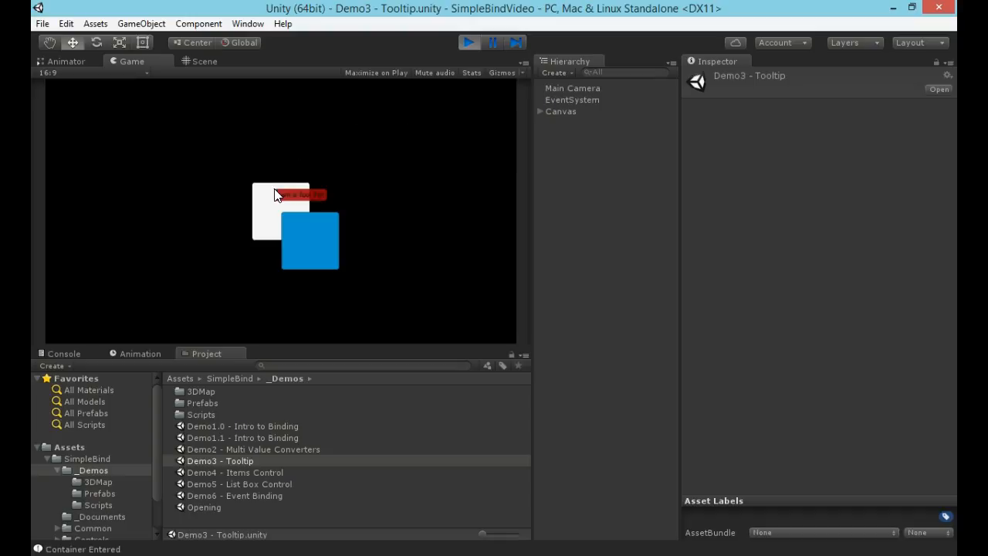
{"action": "mouse_move", "coordinate": [322, 255]}
{"action": "left_click", "coordinate": [468, 43]}
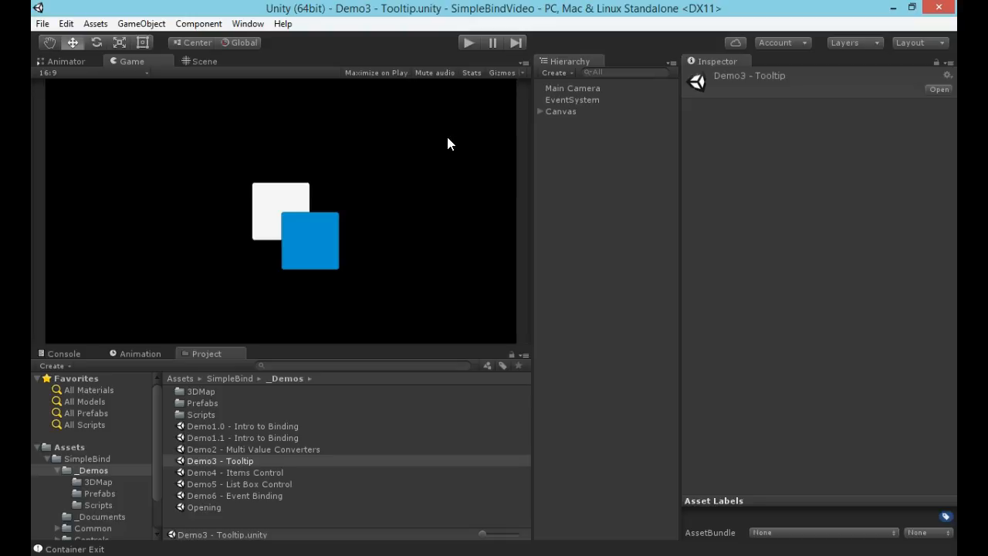
Examine the Tool Tip component on the Canvas's Image object and the Tool Tip Controller component on the Canvas.
{"action": "left_click", "coordinate": [540, 112]}
{"action": "left_click", "coordinate": [571, 123]}
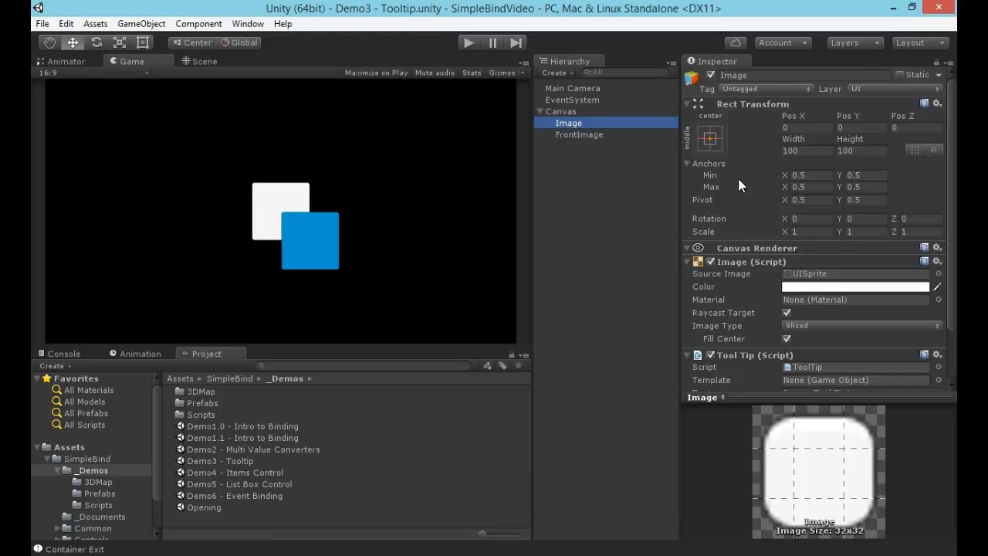
{"action": "scroll", "coordinate": [764, 324], "scroll_direction": "down", "scroll_amount": 2}
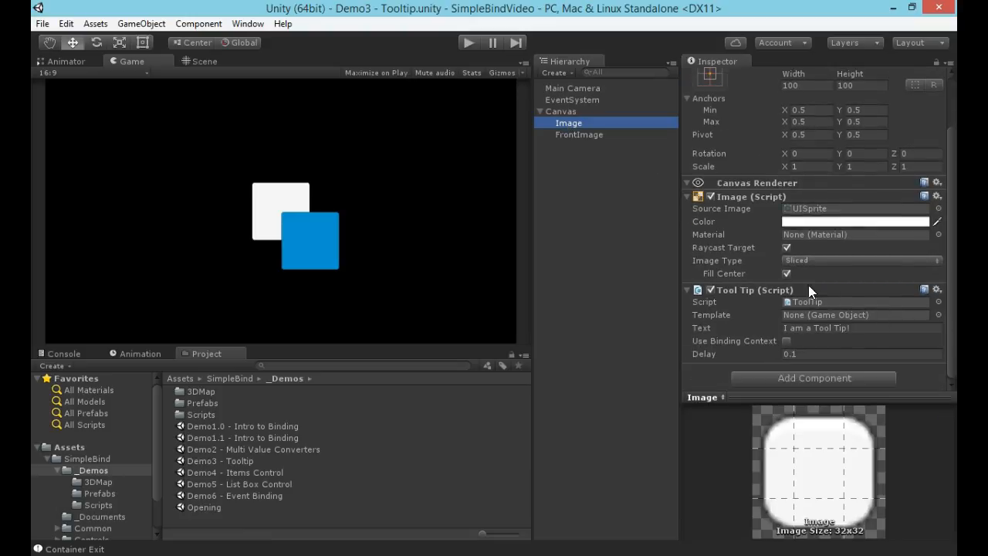
{"action": "left_click", "coordinate": [573, 112]}
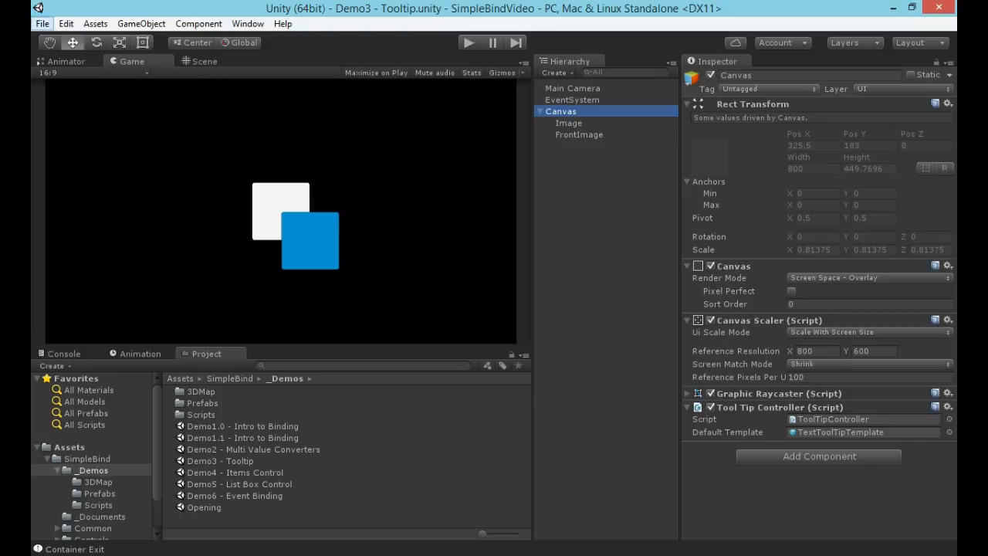
Create a new scene and set the Main Camera's Clear Flags to Solid Color.
{"action": "left_click", "coordinate": [42, 23]}
{"action": "mouse_move", "coordinate": [67, 23]}
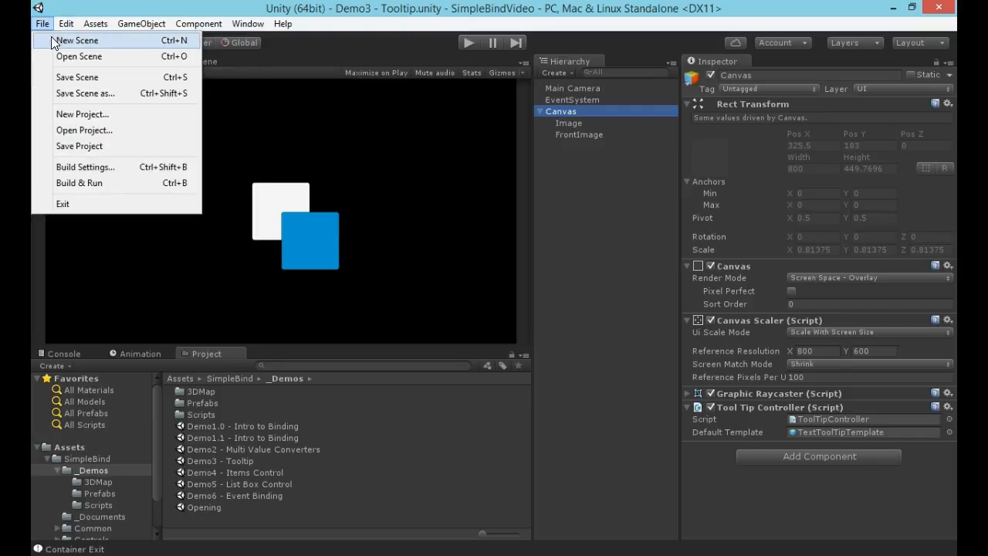
{"action": "left_click", "coordinate": [54, 40]}
{"action": "left_click", "coordinate": [578, 88]}
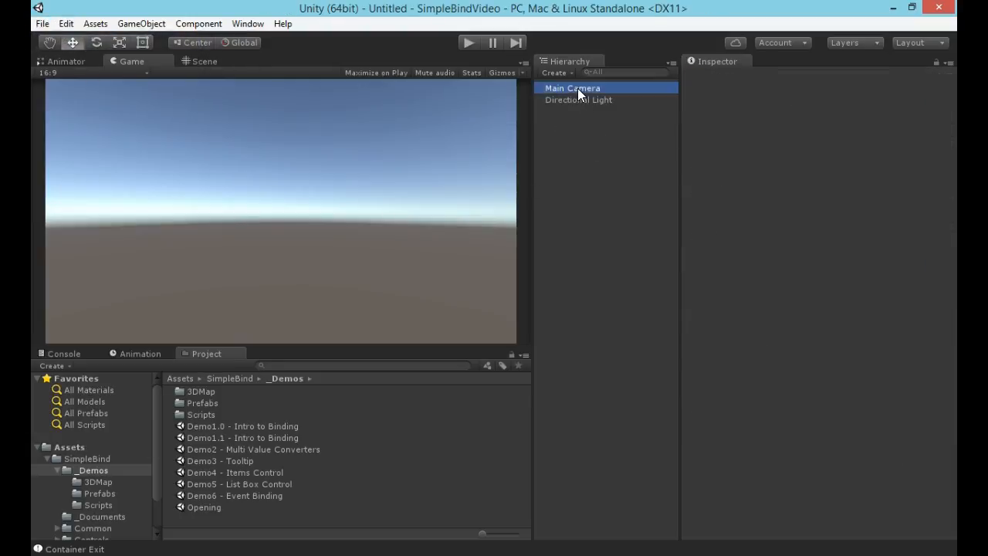
{"action": "left_click", "coordinate": [820, 170]}
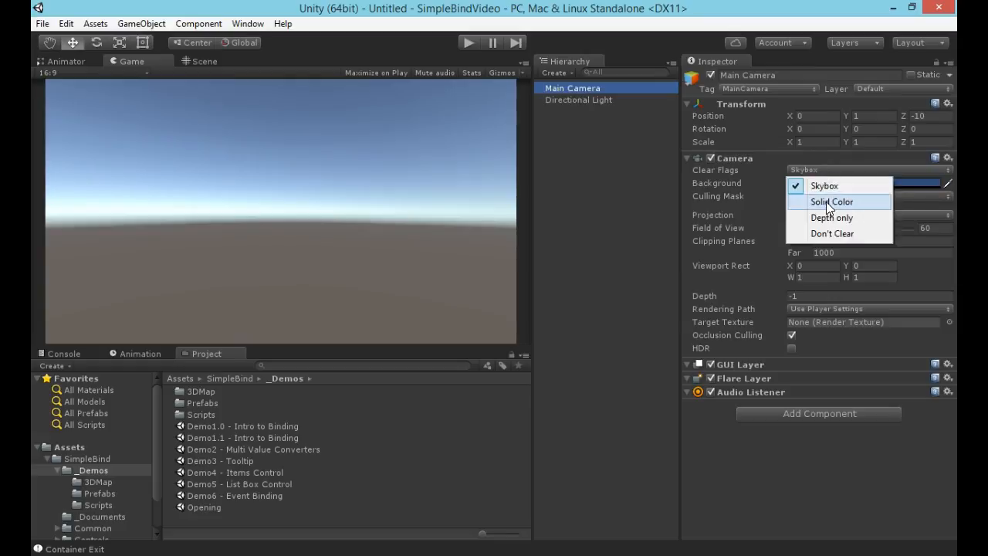
{"action": "left_click", "coordinate": [825, 200]}
Add a UI Image to the scene and frame it in the Scene view.
{"action": "left_click", "coordinate": [578, 152]}
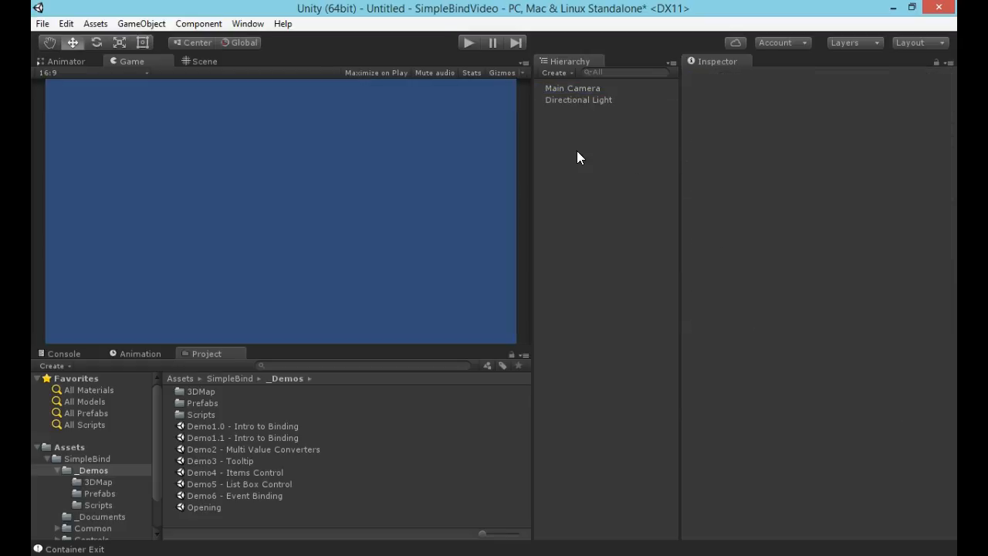
{"action": "right_click", "coordinate": [565, 164]}
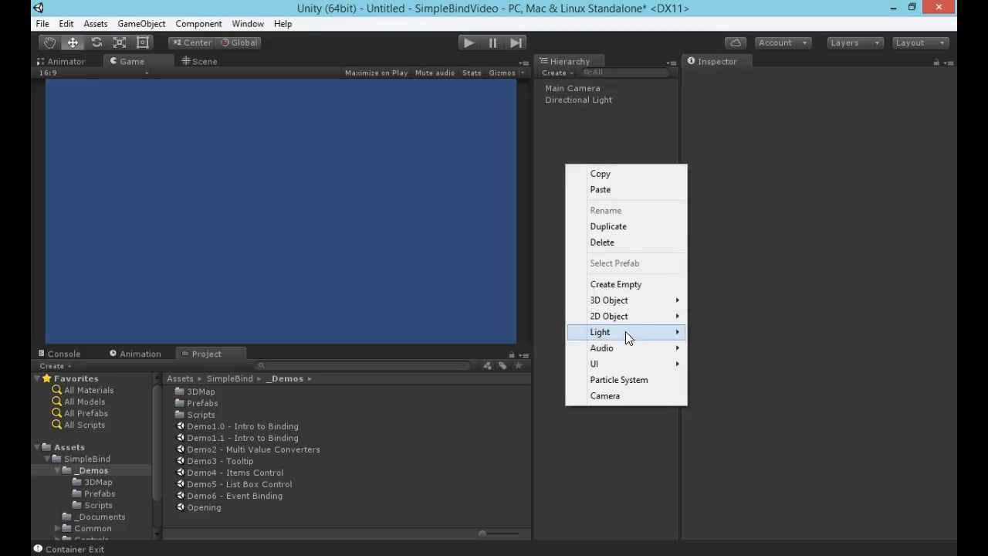
{"action": "mouse_move", "coordinate": [620, 362]}
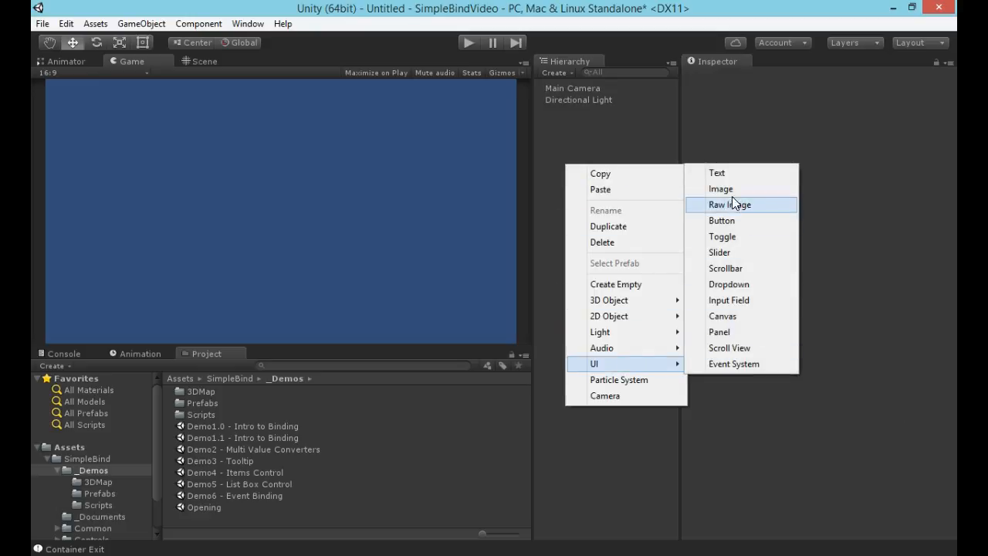
{"action": "left_click", "coordinate": [730, 192]}
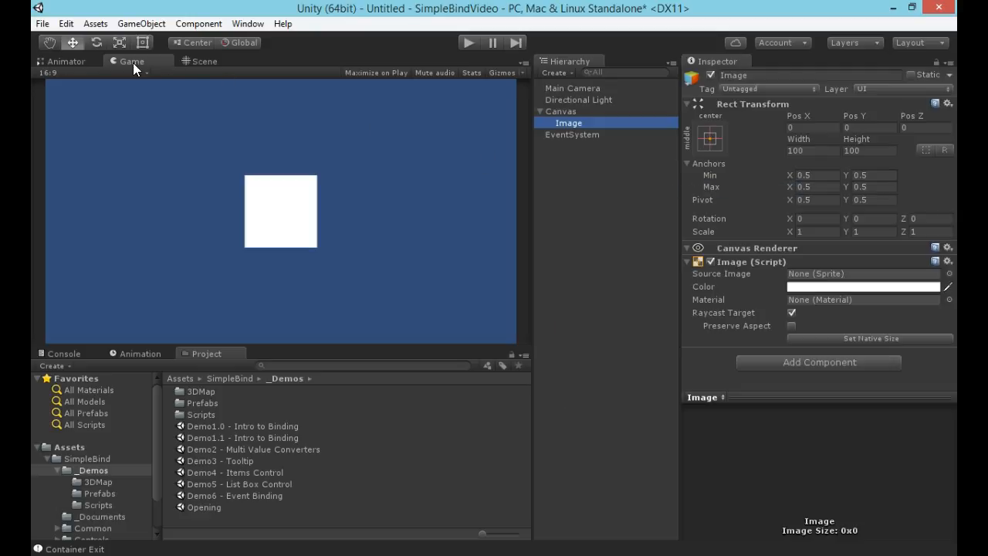
{"action": "left_click", "coordinate": [199, 62]}
{"action": "double_click", "coordinate": [569, 123]}
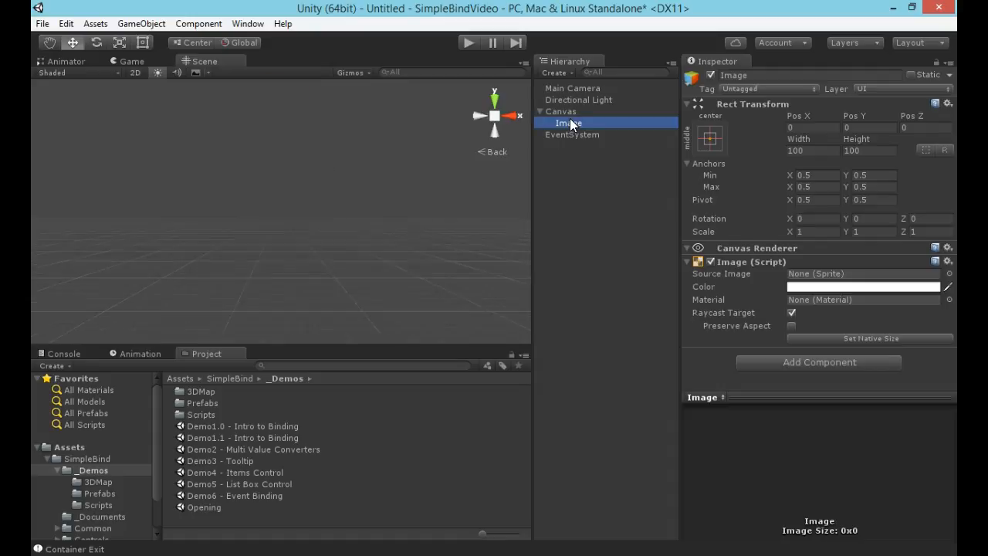
{"action": "scroll", "coordinate": [376, 204], "scroll_direction": "down", "scroll_amount": 3}
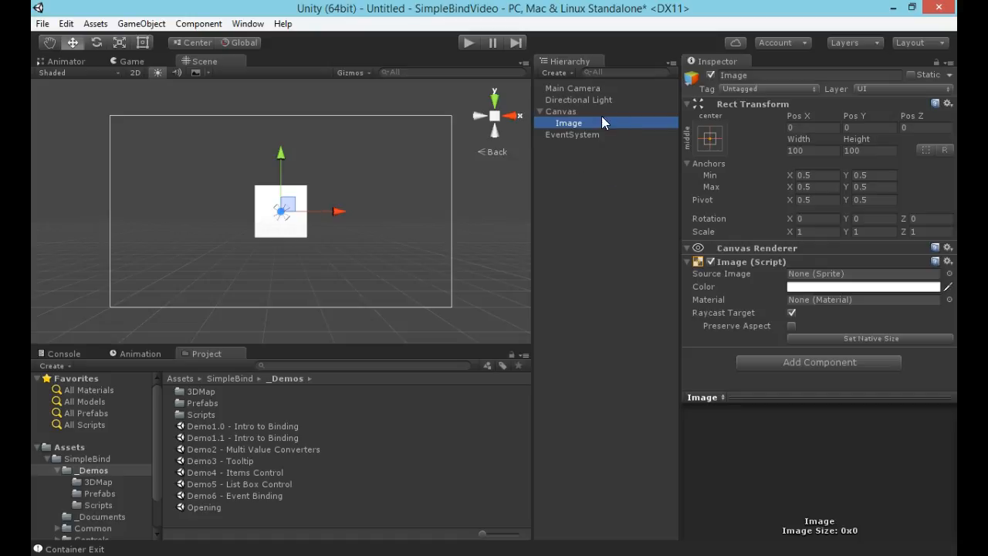
Add a Tool Tip Controller component to the Canvas, collapsing its Canvas and Canvas Scaler components.
{"action": "left_click", "coordinate": [565, 111]}
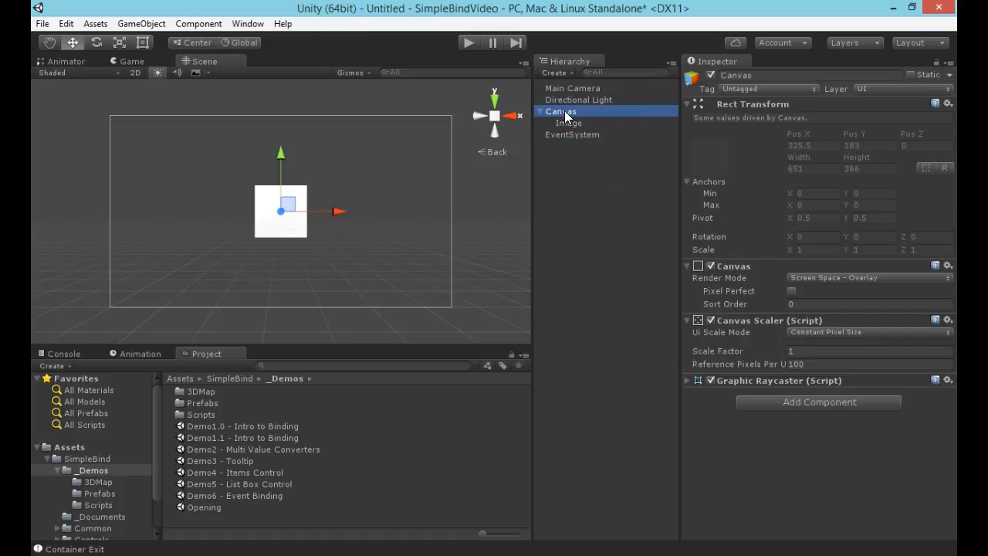
{"action": "left_click", "coordinate": [688, 266]}
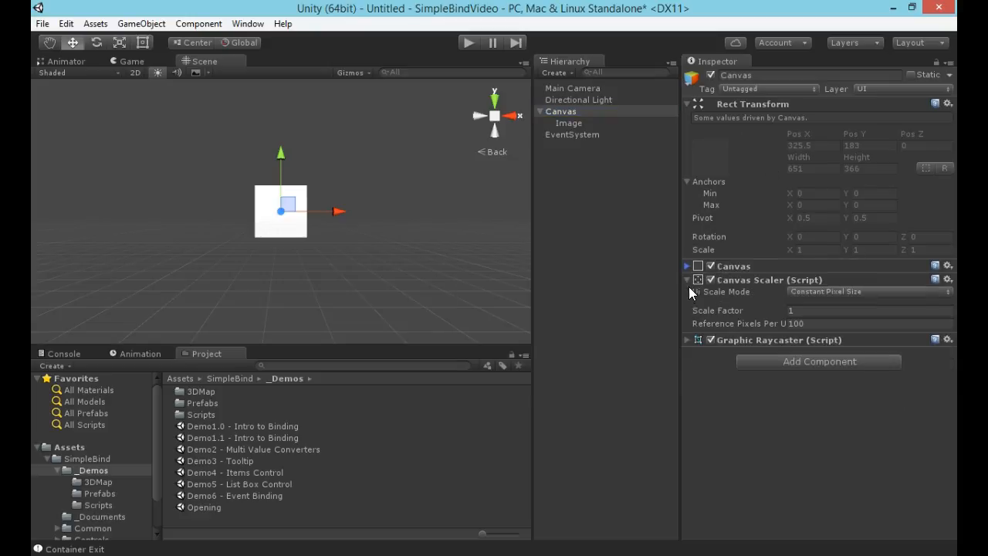
{"action": "left_click", "coordinate": [687, 279]}
{"action": "left_click", "coordinate": [783, 309]}
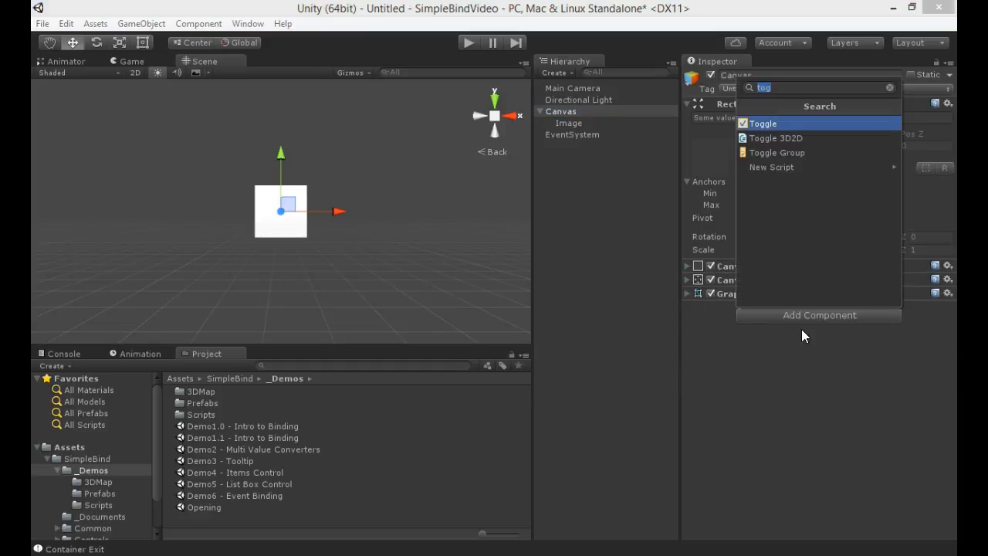
{"action": "type", "text": "Tool"}
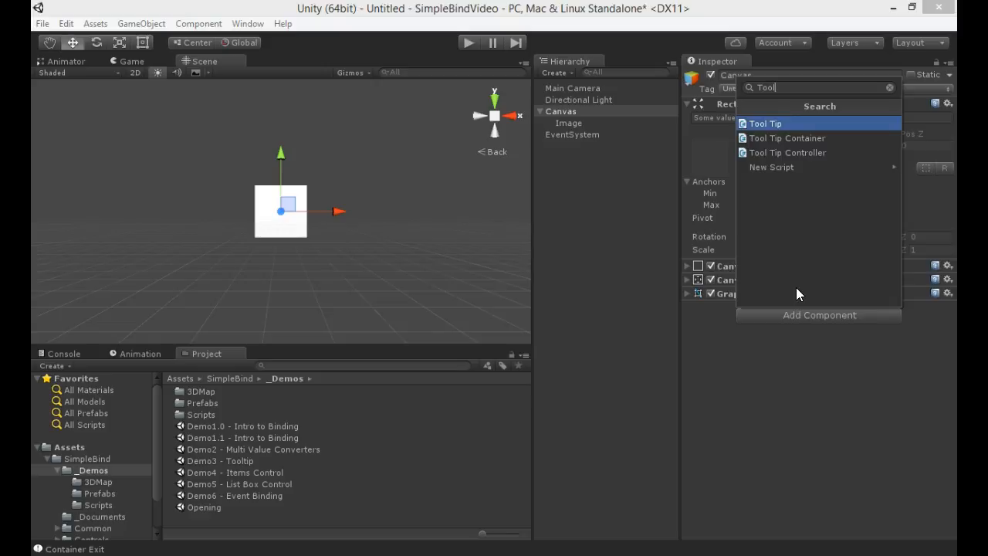
{"action": "left_click", "coordinate": [790, 153]}
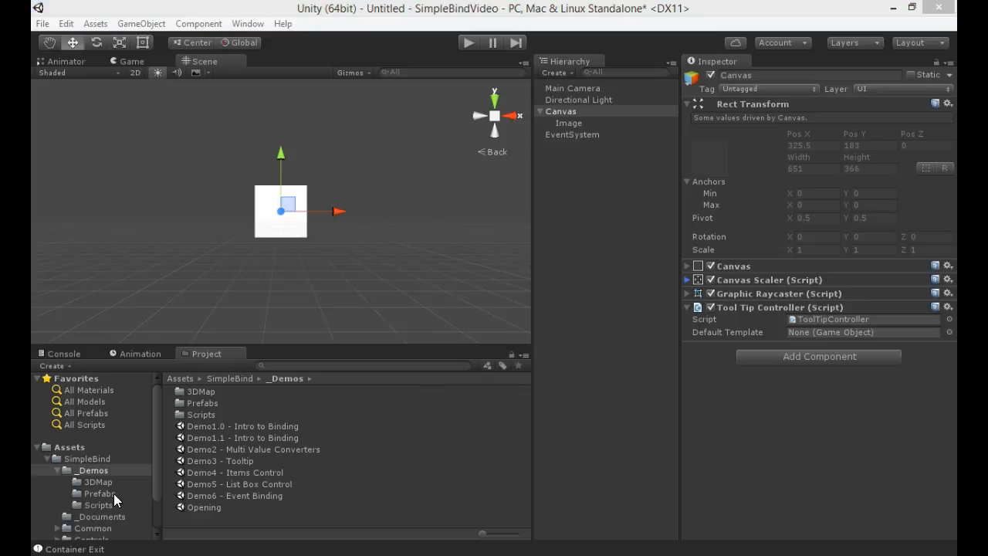
Assign the TextToolTipTemplate prefab from SimpleBind/Controls/Tooltip as the Tool Tip Controller's Default Template.
{"action": "left_click", "coordinate": [58, 468]}
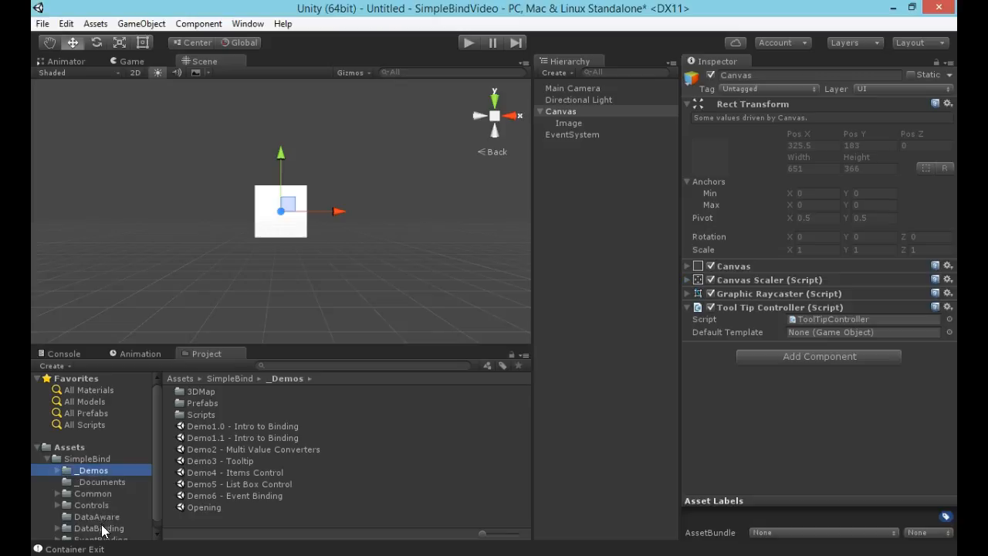
{"action": "left_click", "coordinate": [82, 503]}
{"action": "left_click", "coordinate": [55, 505]}
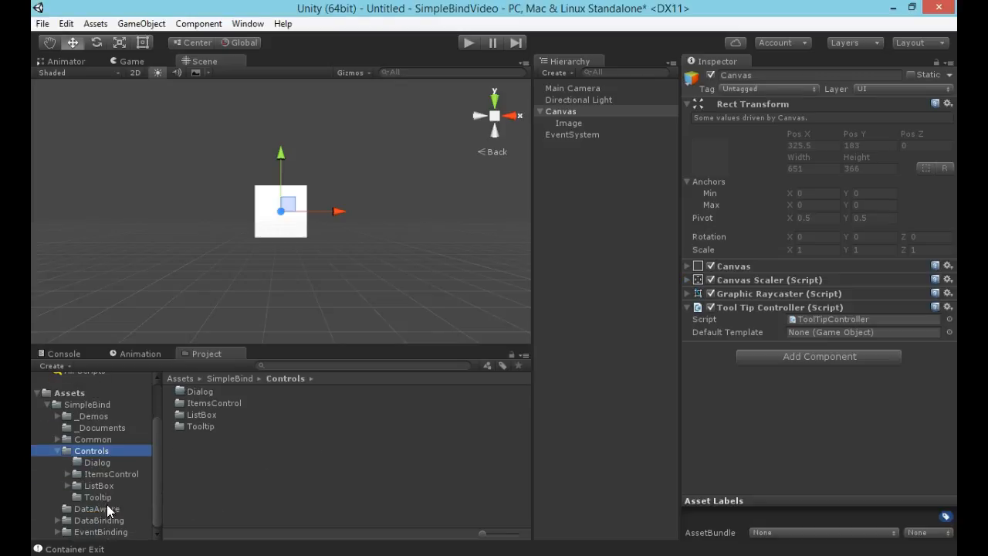
{"action": "left_click", "coordinate": [83, 496]}
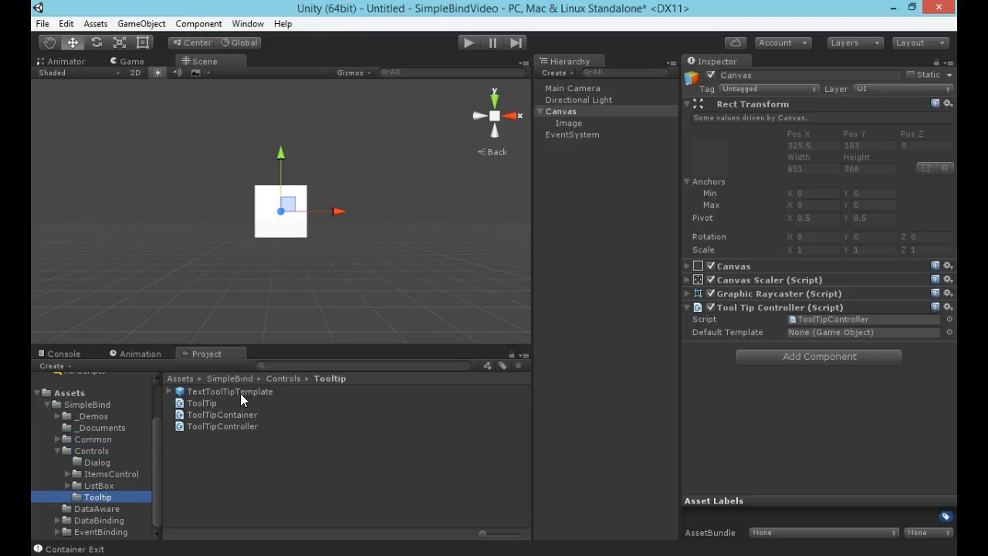
{"action": "left_click_drag", "start_coordinate": [231, 391], "coordinate": [834, 332]}
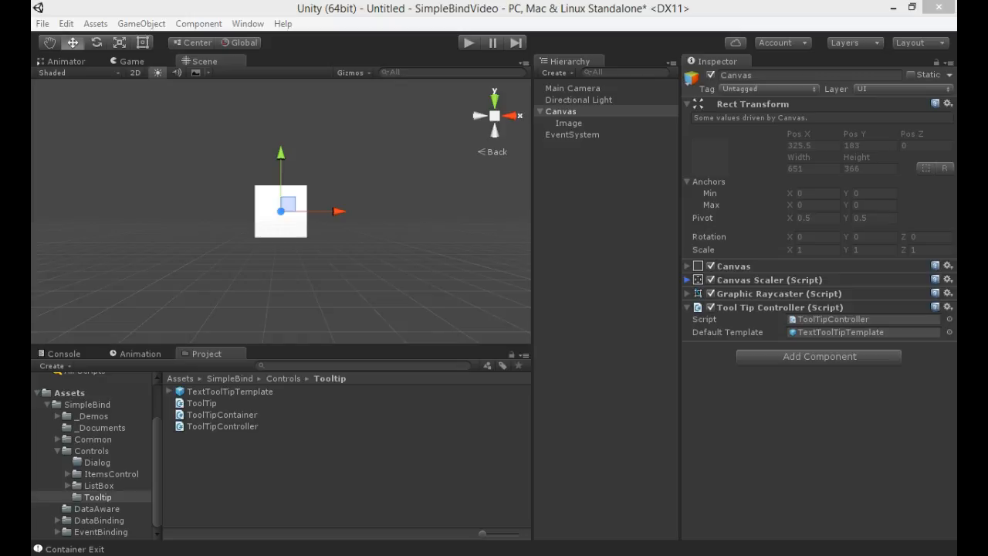
Examine the TextToolTipTemplate prefab's child object and its image, layout and binding components.
{"action": "left_click", "coordinate": [231, 392]}
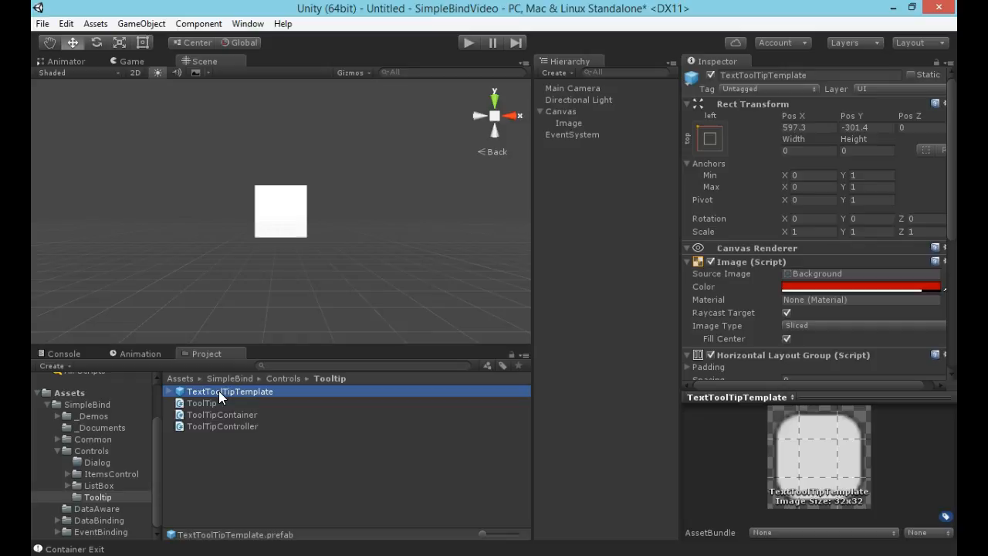
{"action": "left_click", "coordinate": [169, 391]}
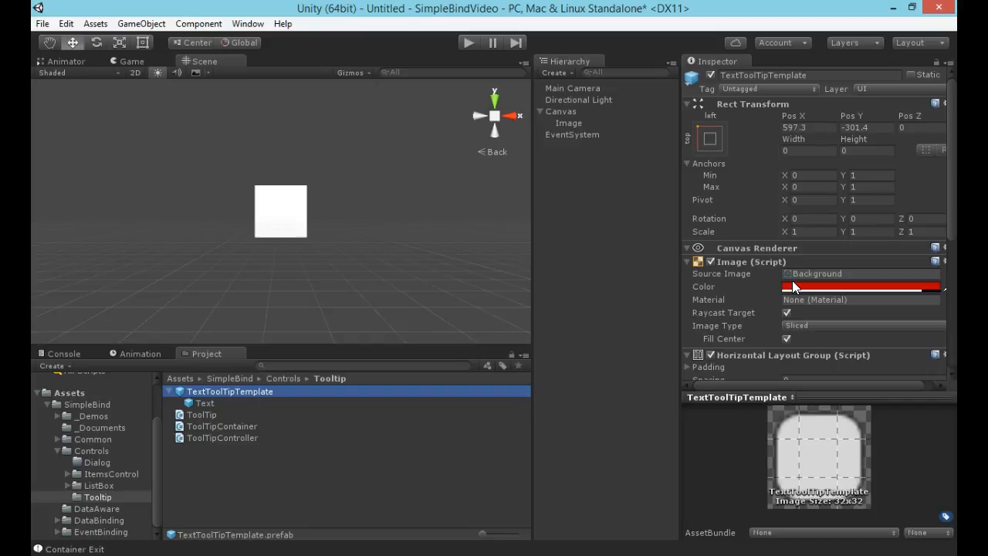
{"action": "scroll", "coordinate": [793, 286], "scroll_direction": "down", "scroll_amount": 5}
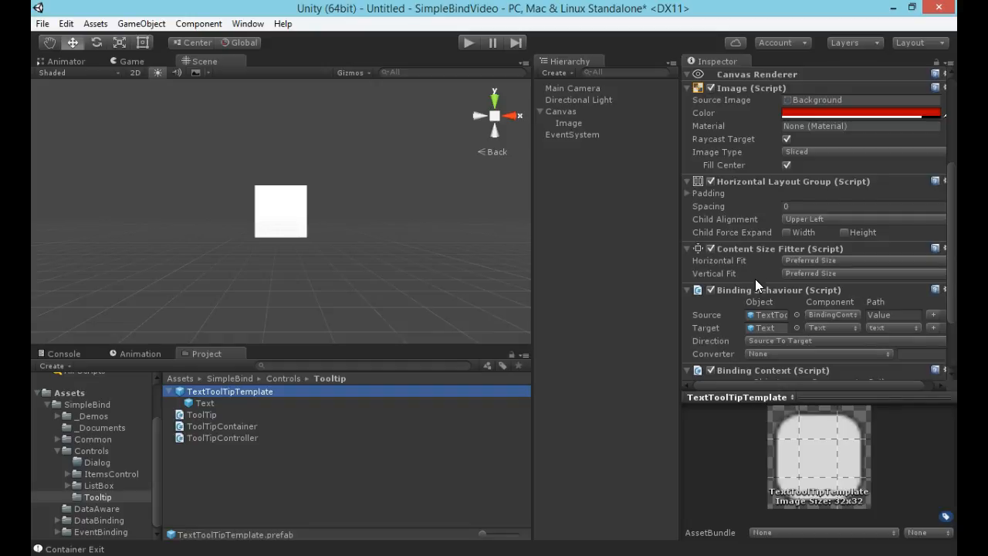
{"action": "scroll", "coordinate": [757, 318], "scroll_direction": "down", "scroll_amount": 3}
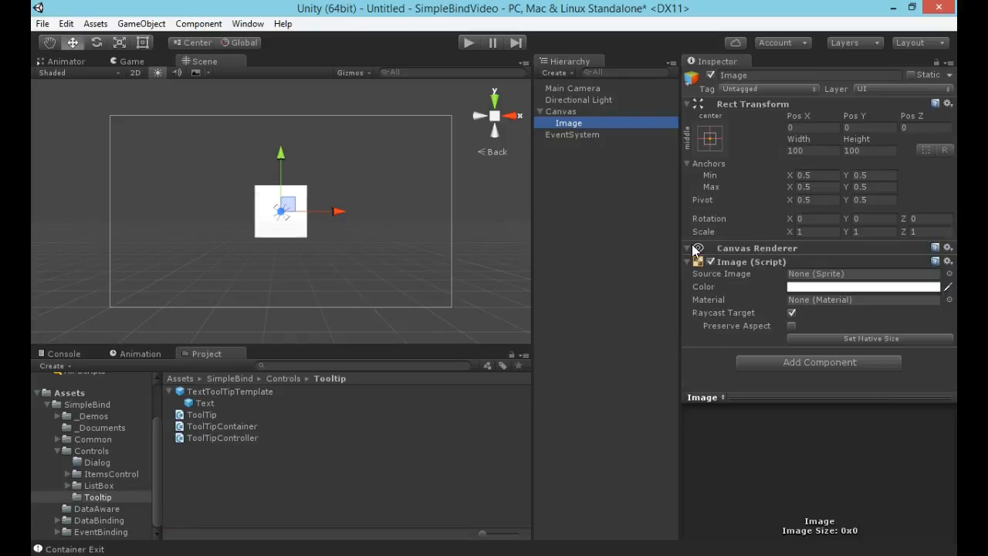
Add a Tool Tip component to the Image object and set its Text to "I am a Tool Tip!".
{"action": "left_click", "coordinate": [685, 260]}
{"action": "left_click", "coordinate": [813, 282]}
{"action": "left_click", "coordinate": [778, 339]}
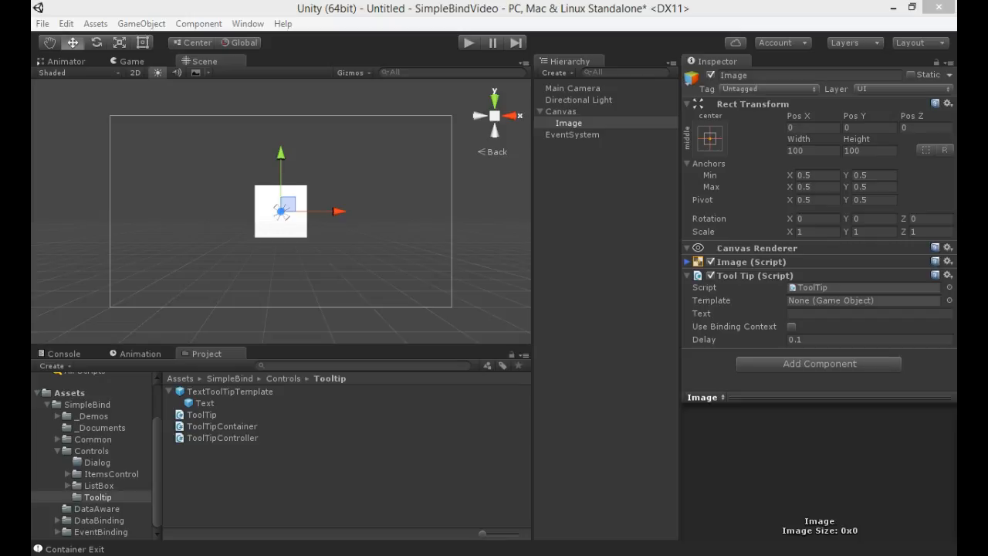
{"action": "left_click", "coordinate": [813, 315]}
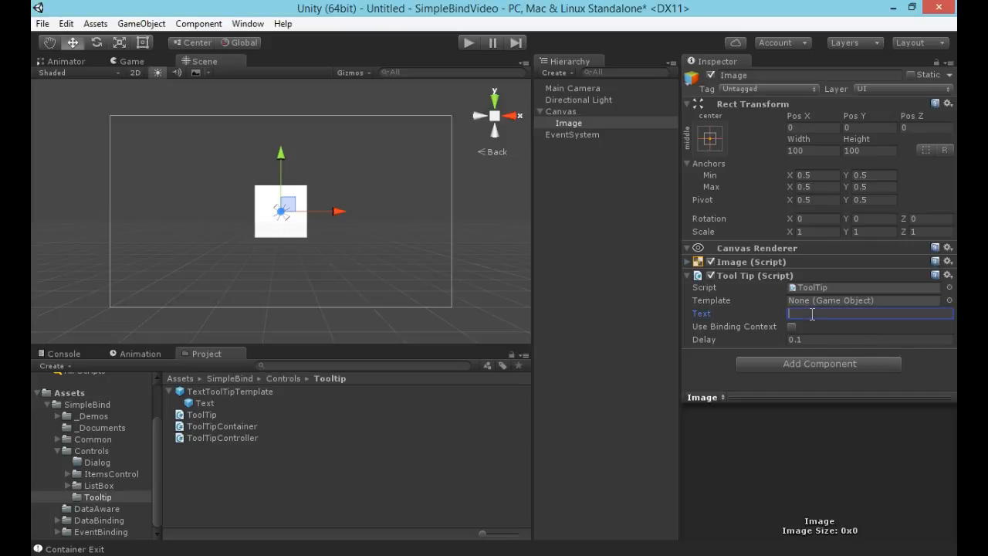
{"action": "type", "text": "I am a Tool Tip!"}
Run the new scene to test the tooltip on the white image, and stop playback.
{"action": "left_click", "coordinate": [471, 43]}
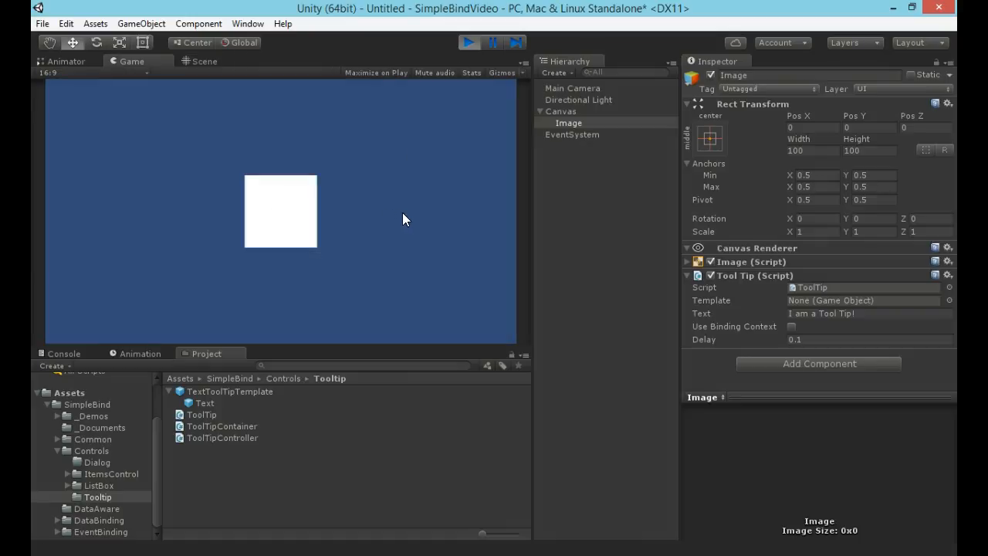
{"action": "mouse_move", "coordinate": [268, 188]}
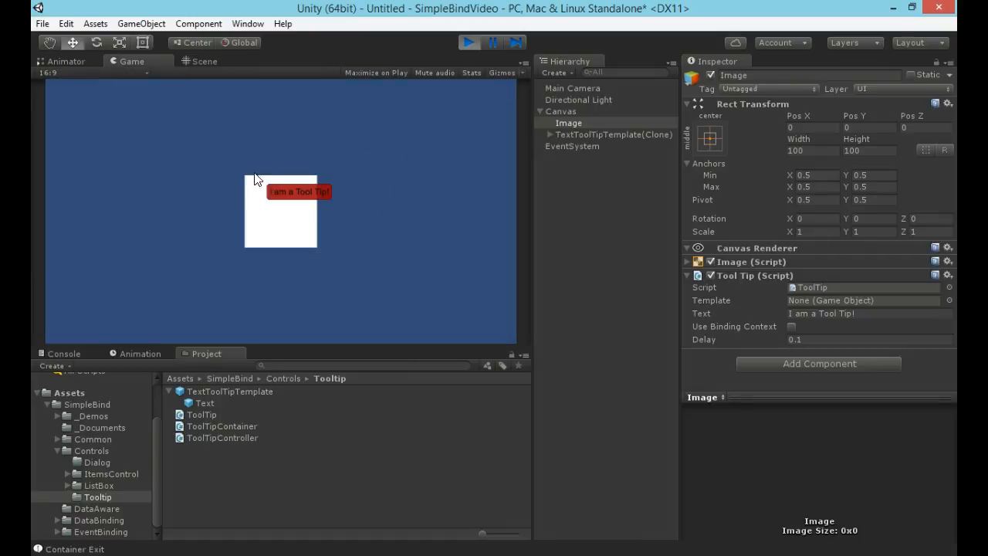
{"action": "mouse_move", "coordinate": [303, 208]}
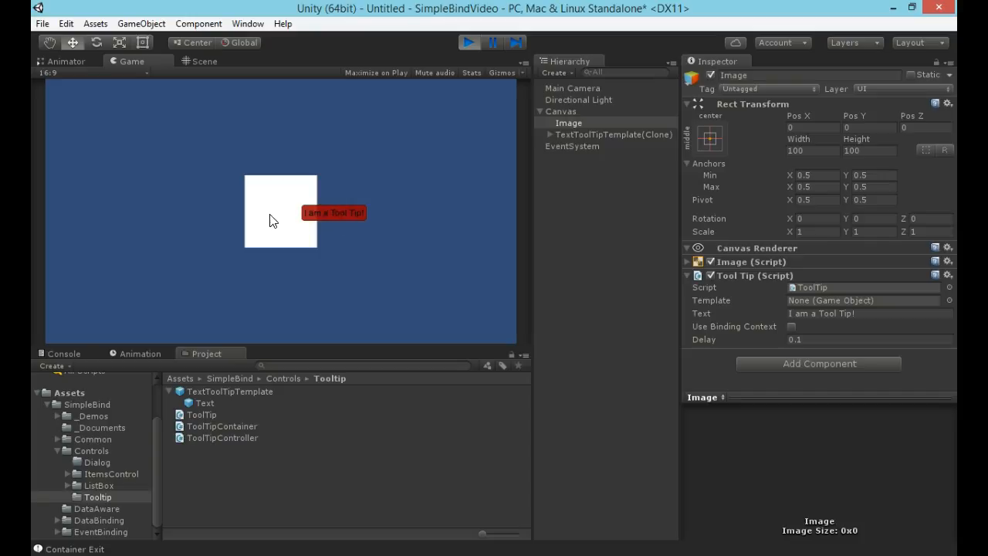
{"action": "left_click", "coordinate": [470, 41]}
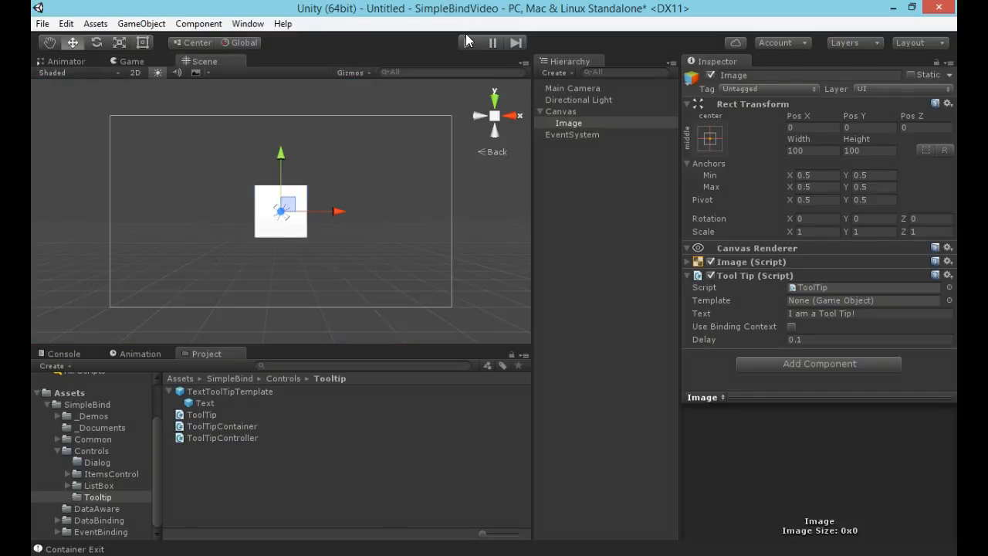
Add a second UI Image under the Canvas and offset it to about Pos X 61, Pos Y -50, overlapping the first image.
{"action": "left_click", "coordinate": [567, 112]}
{"action": "right_click", "coordinate": [570, 112]}
{"action": "mouse_move", "coordinate": [616, 312]}
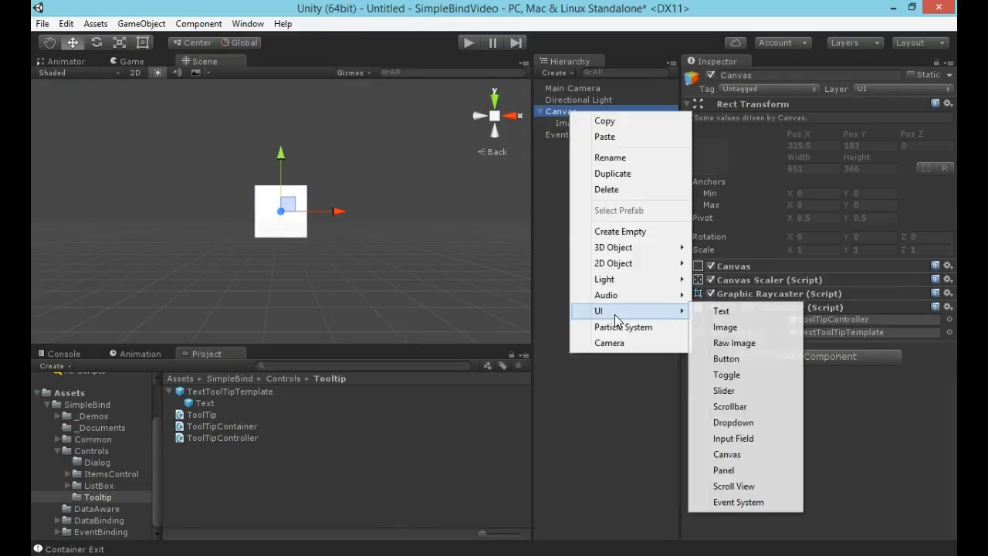
{"action": "left_click", "coordinate": [741, 325]}
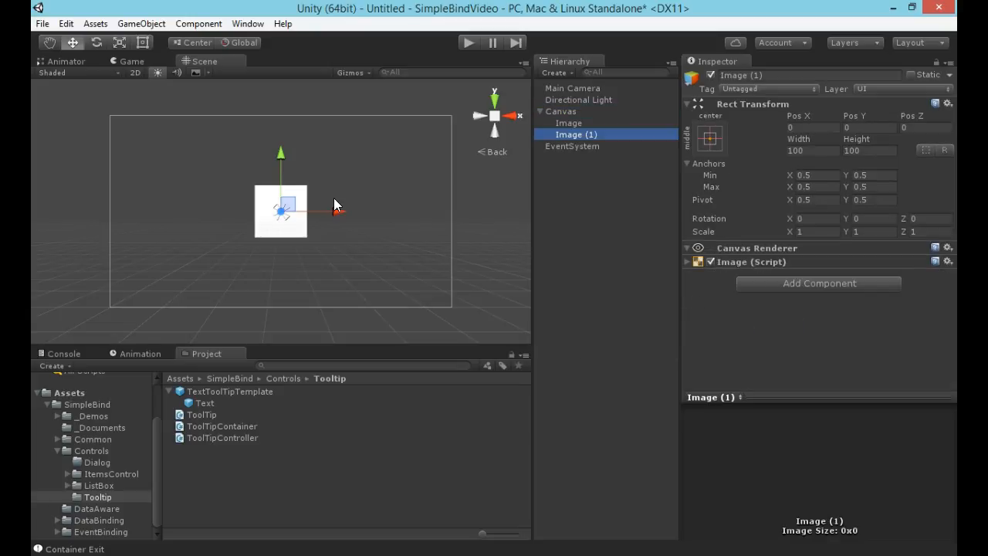
{"action": "left_click_drag", "start_coordinate": [281, 151], "coordinate": [281, 168]}
{"action": "left_click_drag", "start_coordinate": [335, 228], "coordinate": [358, 230]}
{"action": "left_click_drag", "start_coordinate": [304, 175], "coordinate": [305, 184]}
{"action": "left_click_drag", "start_coordinate": [349, 234], "coordinate": [365, 235]}
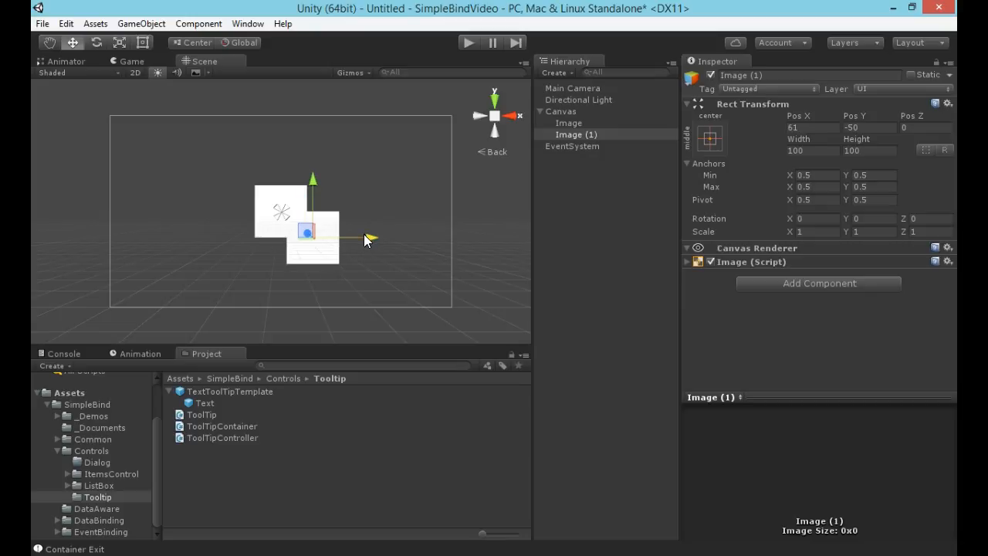
Set the Image component color of Image (1) to dark blue, hex 0102B0FF.
{"action": "left_click", "coordinate": [568, 134]}
{"action": "left_click", "coordinate": [689, 262]}
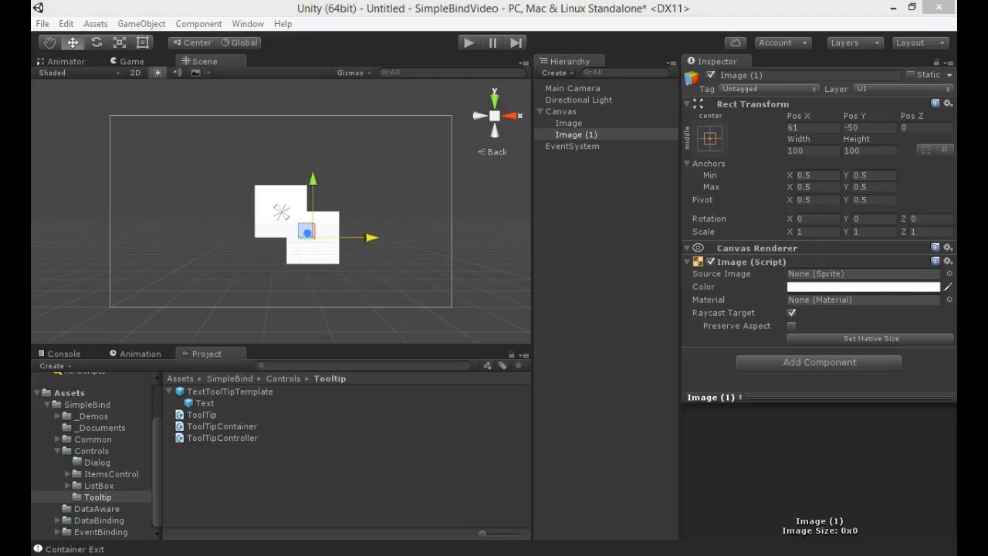
{"action": "left_click", "coordinate": [864, 287]}
{"action": "left_click_drag", "start_coordinate": [55, 298], "coordinate": [401, 162]}
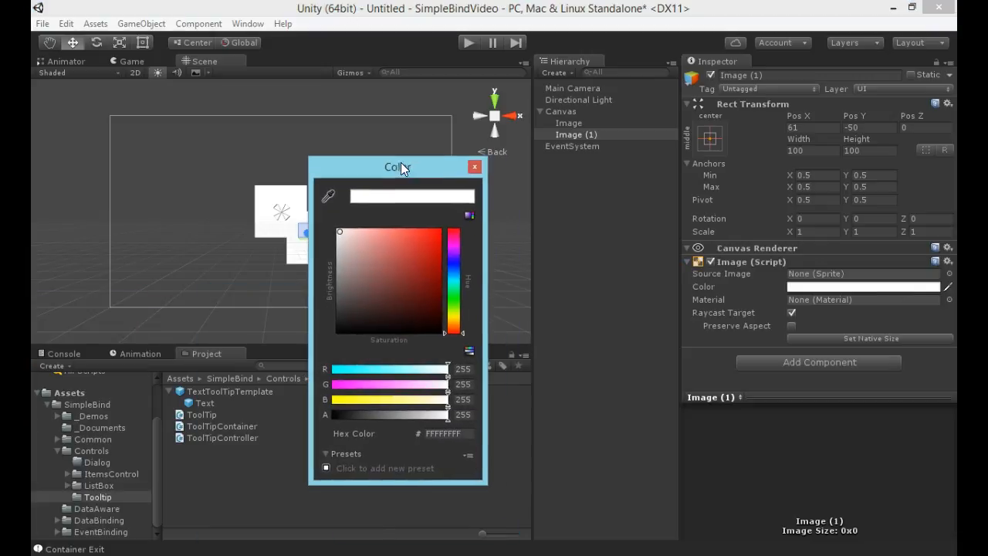
{"action": "left_click", "coordinate": [457, 266]}
{"action": "left_click", "coordinate": [438, 270]}
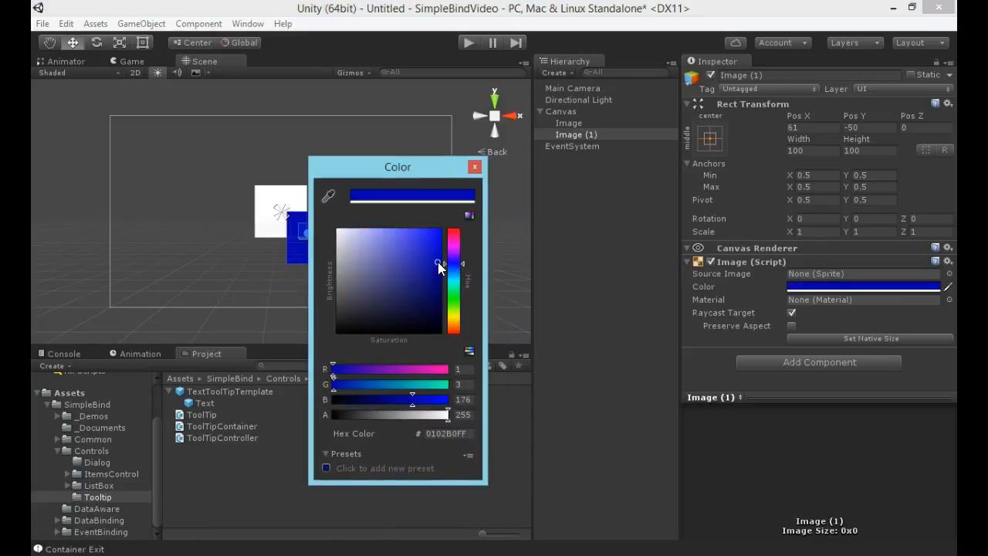
{"action": "left_click", "coordinate": [473, 169]}
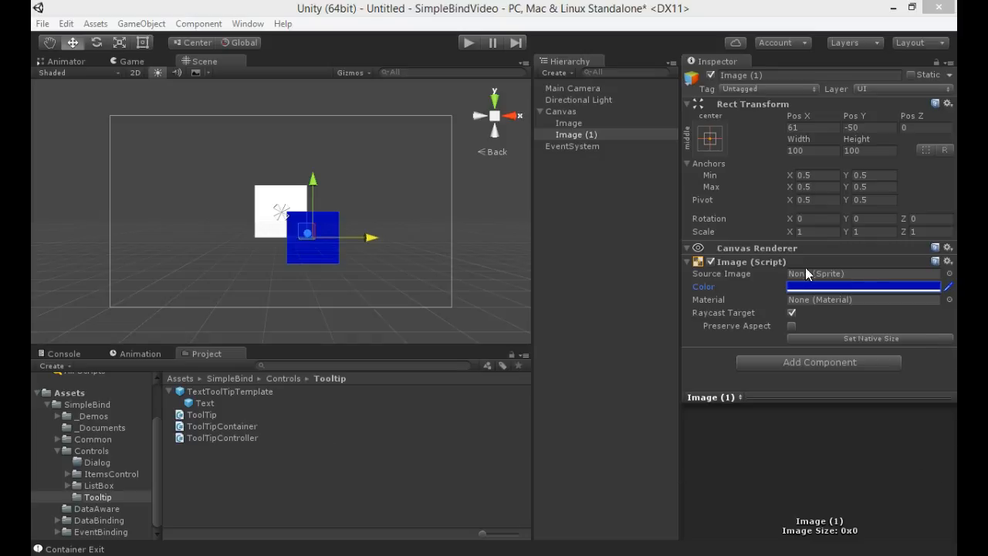
Add a Tool Tip component to the blue image and set its Text to "Front Image Tool Tip!".
{"action": "left_click", "coordinate": [825, 367]}
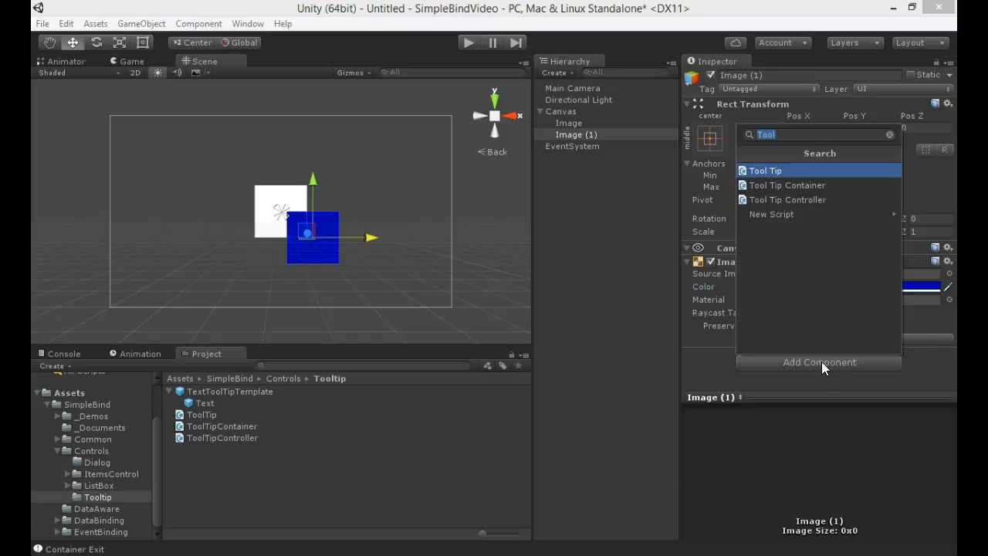
{"action": "left_click", "coordinate": [789, 173]}
{"action": "scroll", "coordinate": [779, 319], "scroll_direction": "down", "scroll_amount": 2}
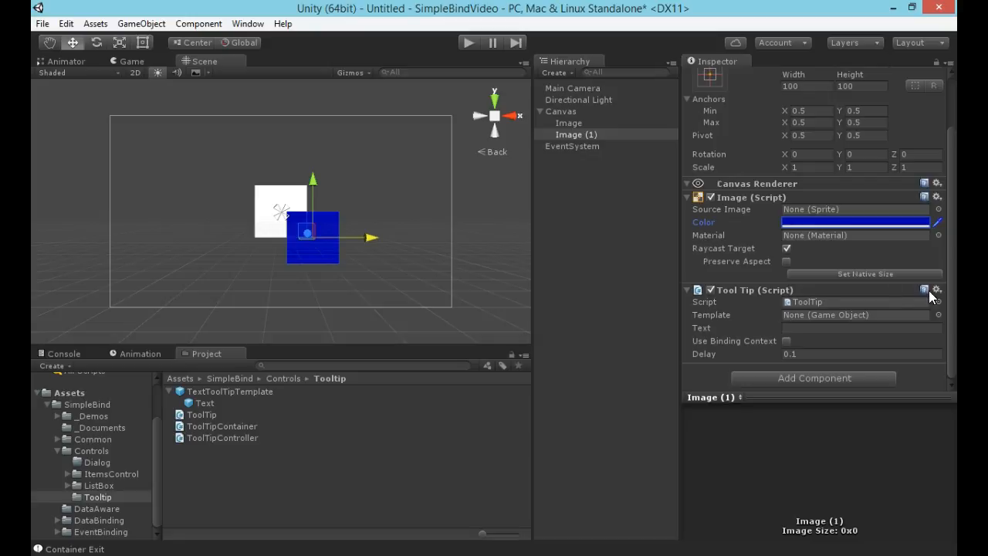
{"action": "left_click", "coordinate": [809, 328]}
{"action": "type", "text": "F"}
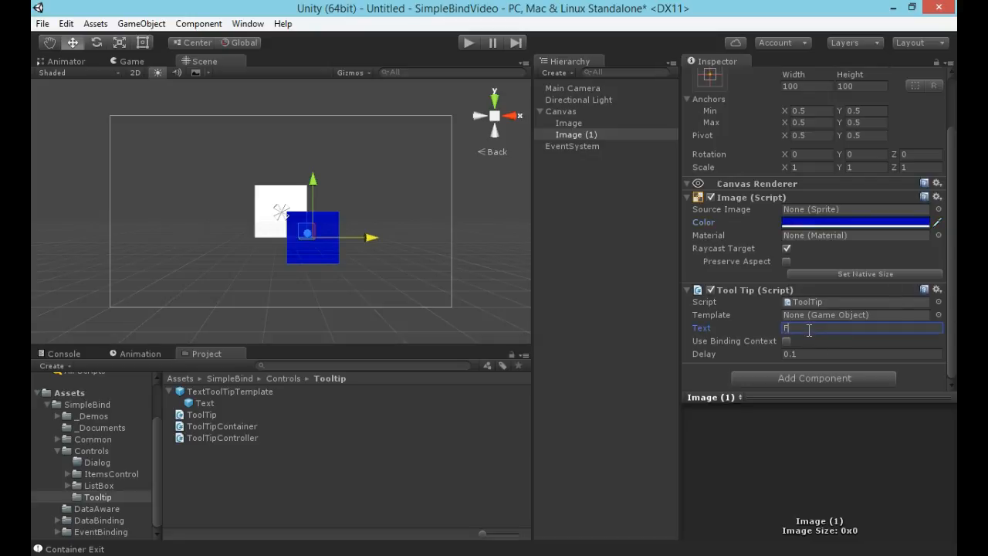
{"action": "type", "text": "ront Image Tool Tip"}
Run the scene to test the tooltips on the overlapping white and blue images, and stop playback.
{"action": "left_click", "coordinate": [467, 43]}
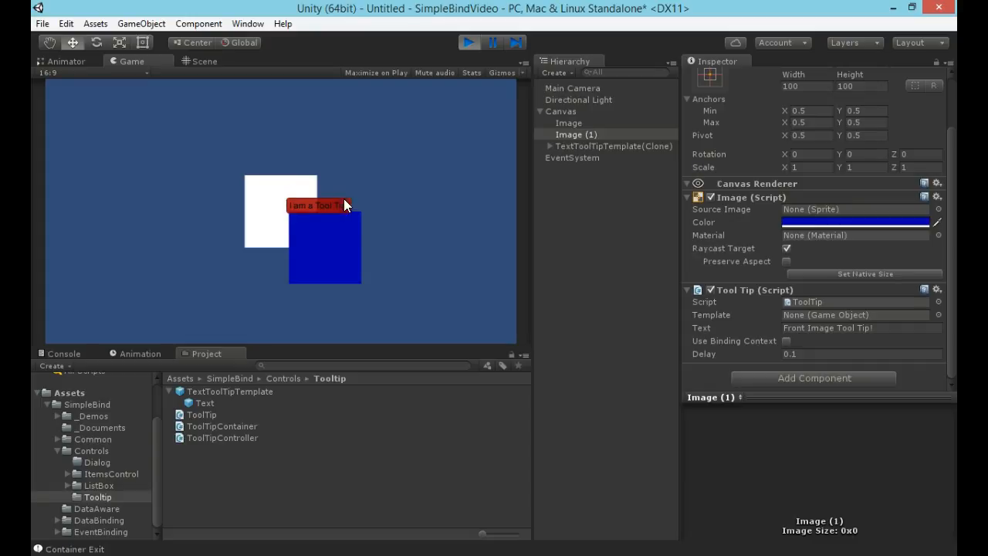
{"action": "mouse_move", "coordinate": [335, 251]}
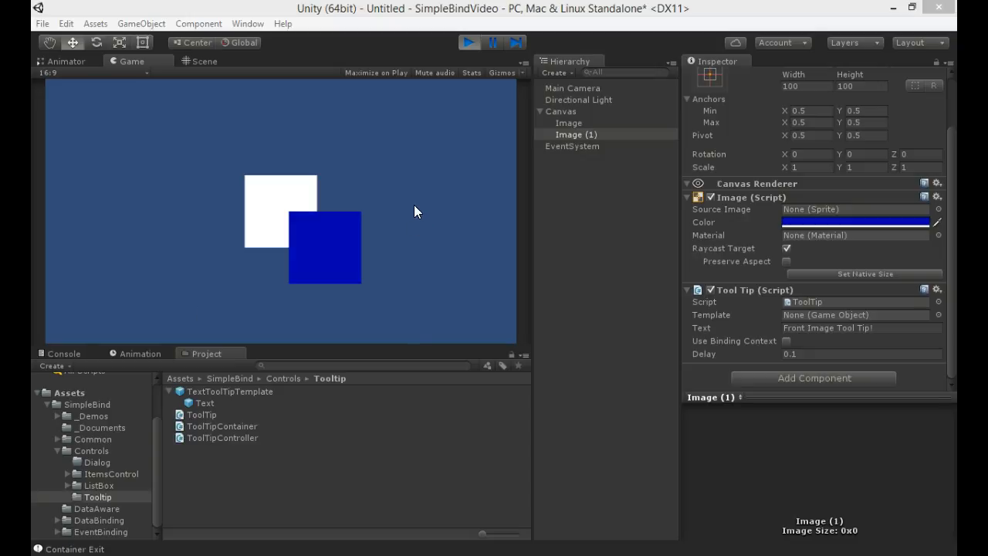
{"action": "left_click", "coordinate": [468, 42]}
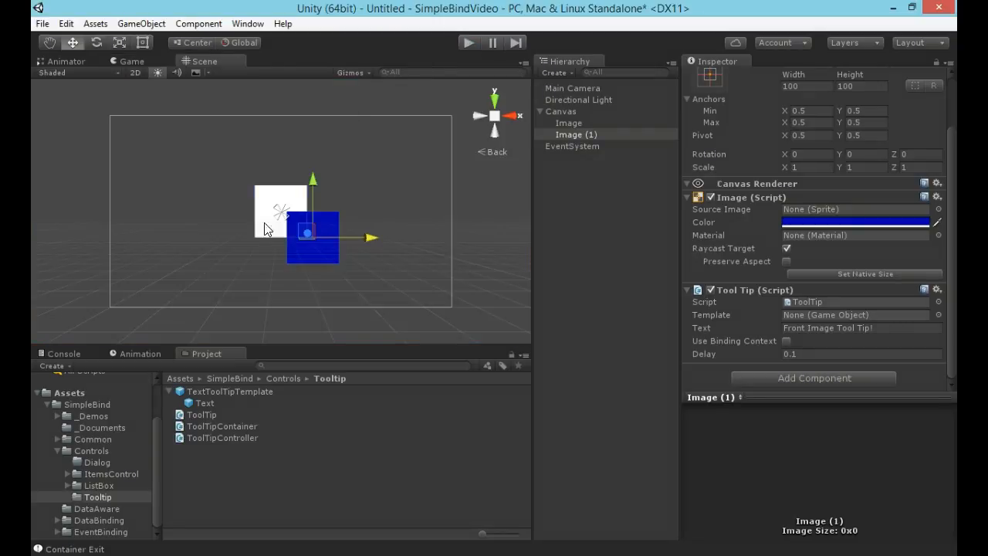
Duplicate the TextToolTipTemplate prefab, rename the copy YellowToolTipTemplate, and move it to the root Assets folder.
{"action": "left_click", "coordinate": [169, 392]}
{"action": "left_click", "coordinate": [202, 391]}
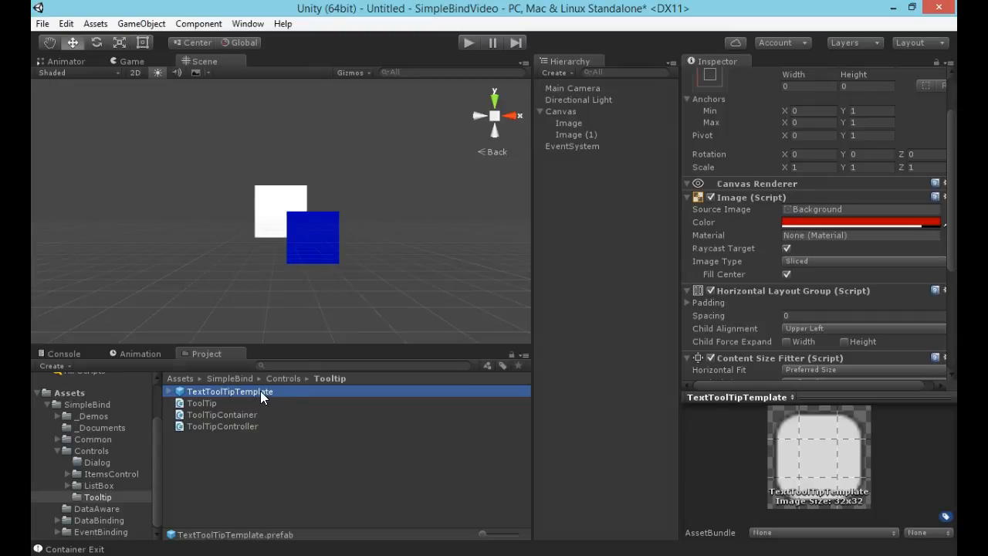
{"action": "key", "text": "ctrl+d"}
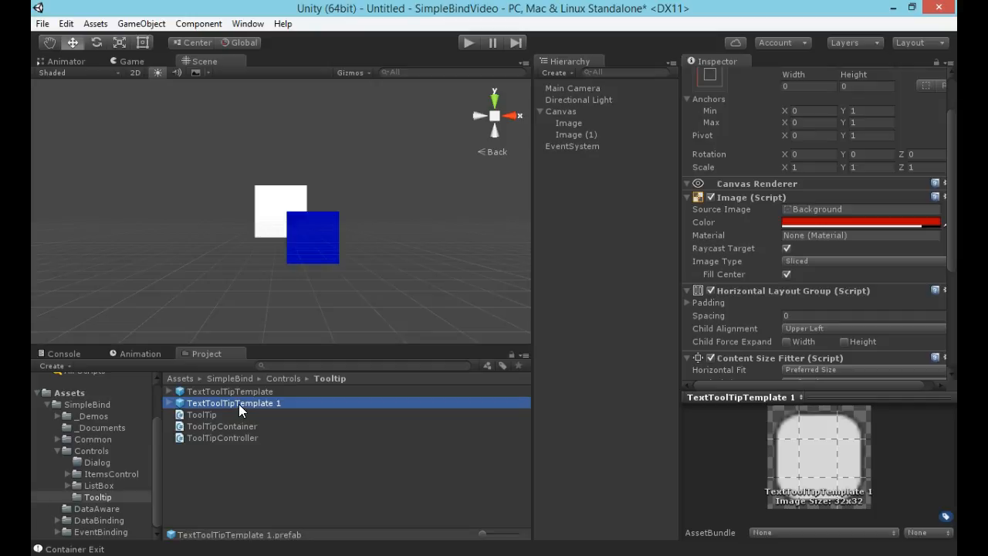
{"action": "left_click", "coordinate": [239, 404]}
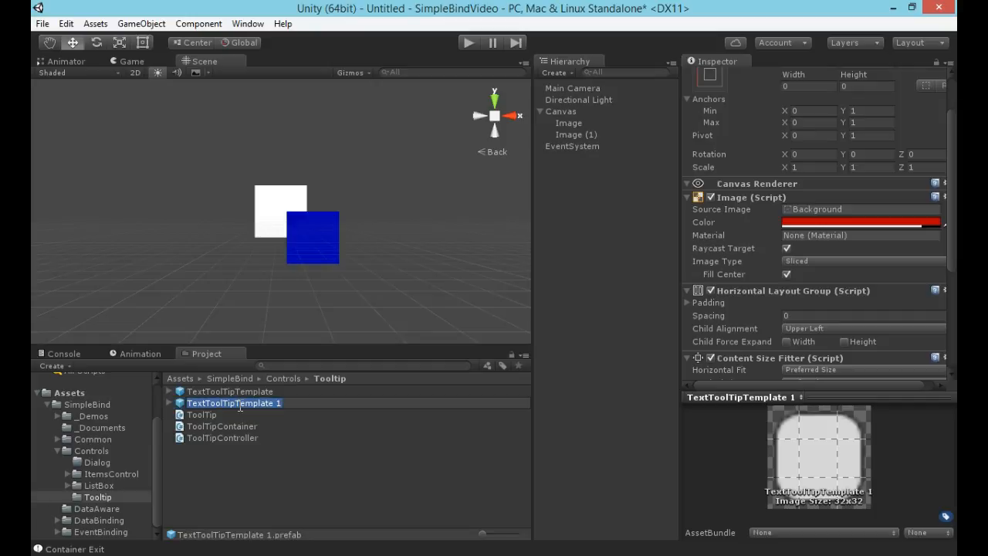
{"action": "type", "text": "YellowToolTipTemplate"}
{"action": "key", "text": "Return"}
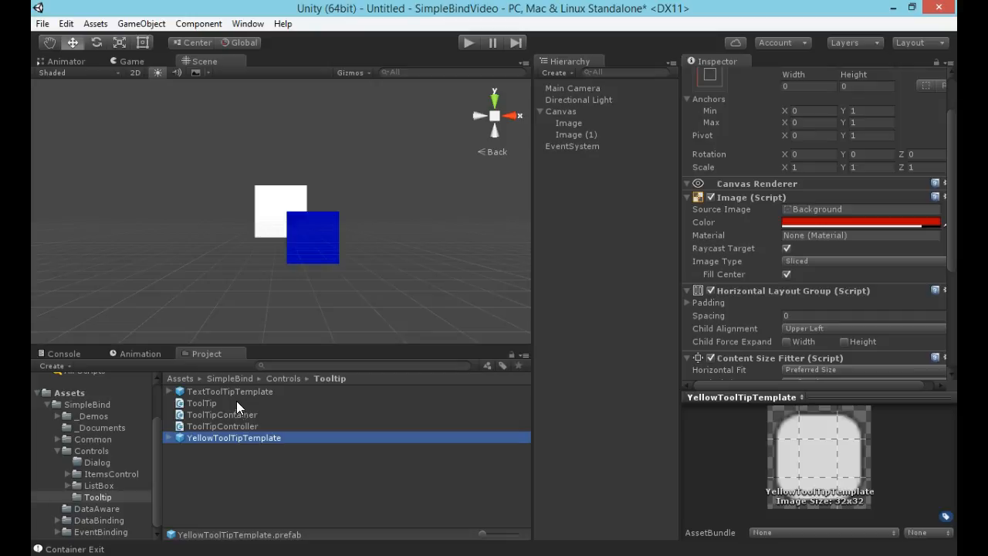
{"action": "left_click_drag", "start_coordinate": [219, 435], "coordinate": [75, 398]}
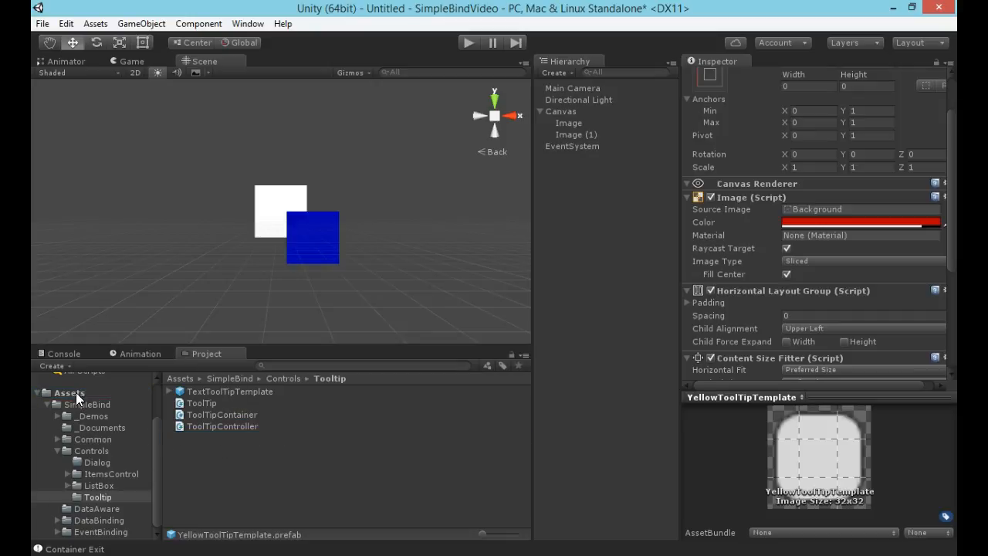
{"action": "left_click", "coordinate": [49, 404]}
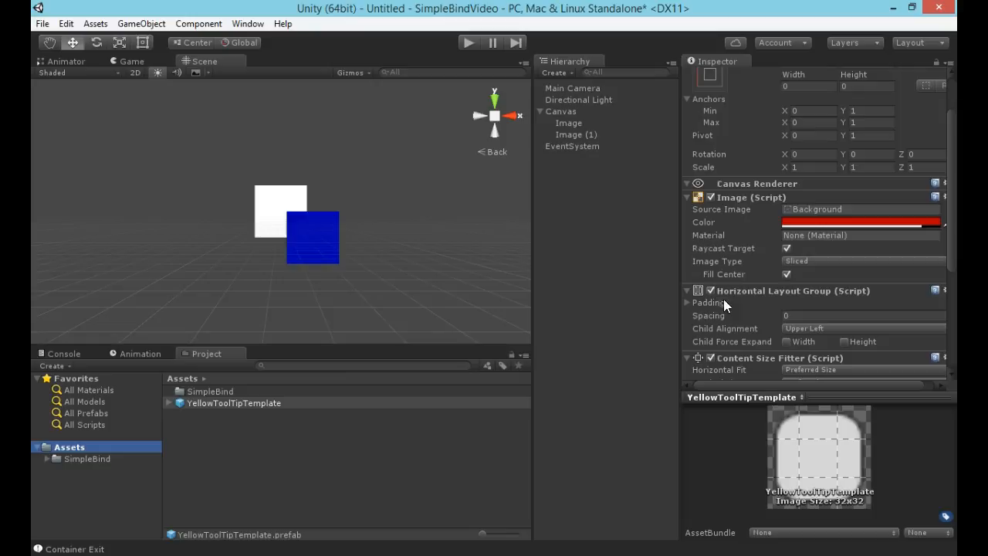
Set the Image color of the YellowToolTipTemplate prefab to bright yellow.
{"action": "left_click", "coordinate": [830, 223]}
{"action": "left_click_drag", "start_coordinate": [453, 297], "coordinate": [455, 313]}
{"action": "mouse_move", "coordinate": [438, 261]}
{"action": "left_mouse_down"}
{"action": "mouse_move", "coordinate": [438, 295]}
{"action": "mouse_move", "coordinate": [454, 316]}
{"action": "mouse_move", "coordinate": [439, 232]}
{"action": "left_mouse_up"}
{"action": "left_click", "coordinate": [473, 168]}
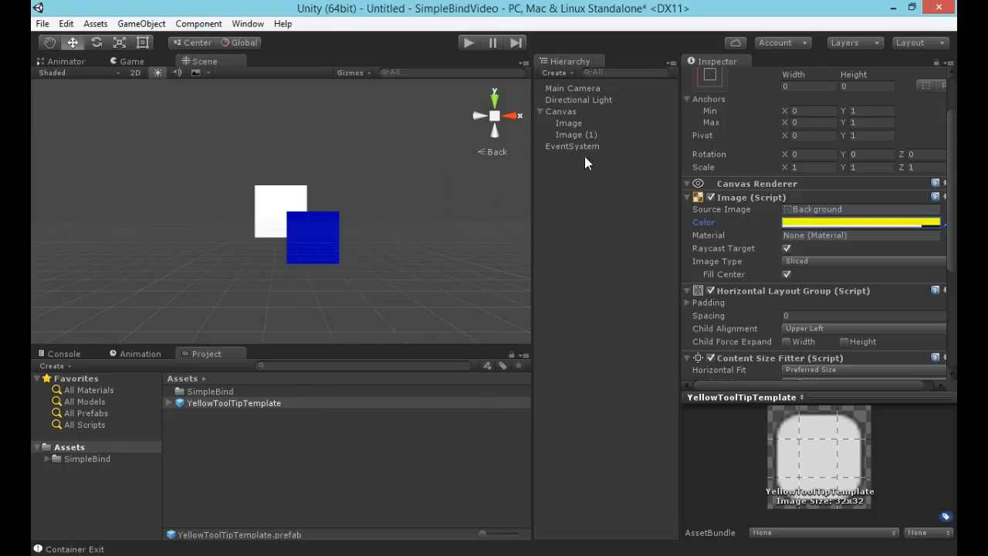
Set the font size of YellowToolTipTemplate's child Text object to 21.
{"action": "left_click", "coordinate": [171, 404]}
{"action": "left_click", "coordinate": [219, 414]}
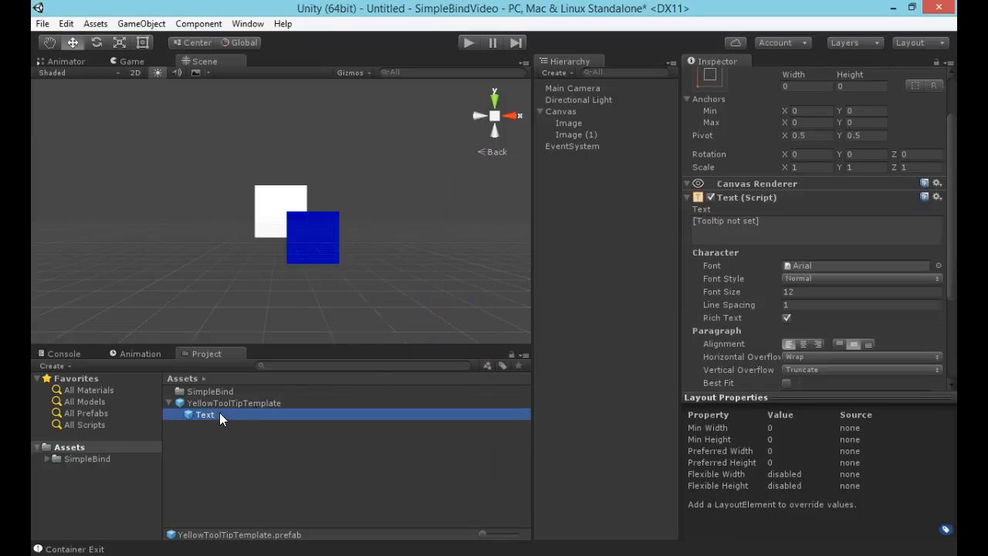
{"action": "left_click", "coordinate": [804, 294]}
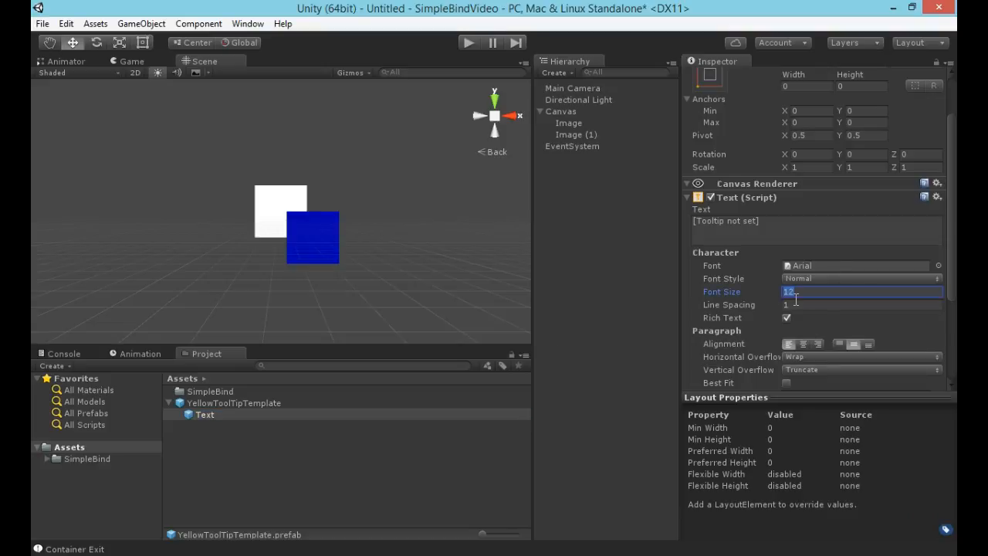
{"action": "type", "text": "21"}
{"action": "left_click", "coordinate": [795, 305]}
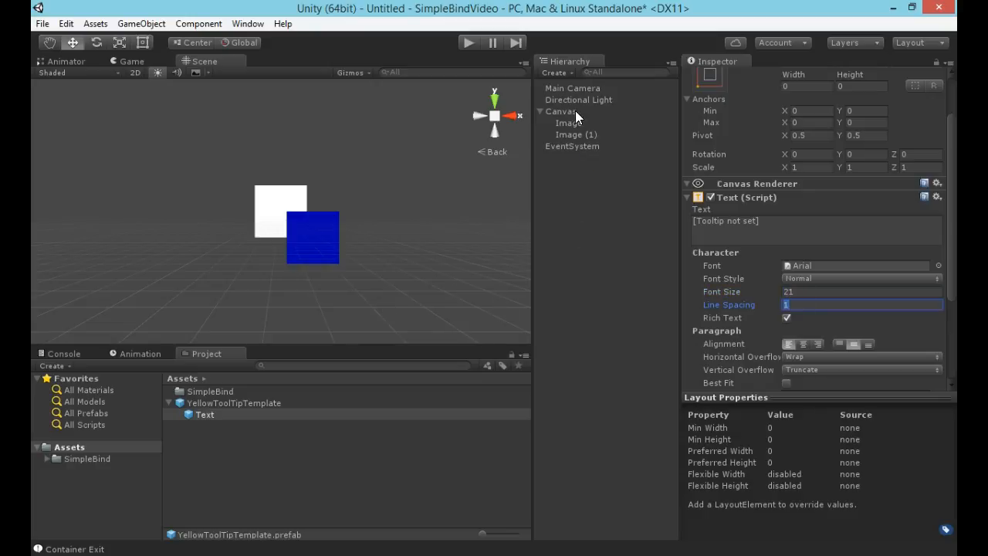
Assign the YellowToolTipTemplate prefab as the Template of the blue image's Tool Tip component.
{"action": "left_click", "coordinate": [575, 135]}
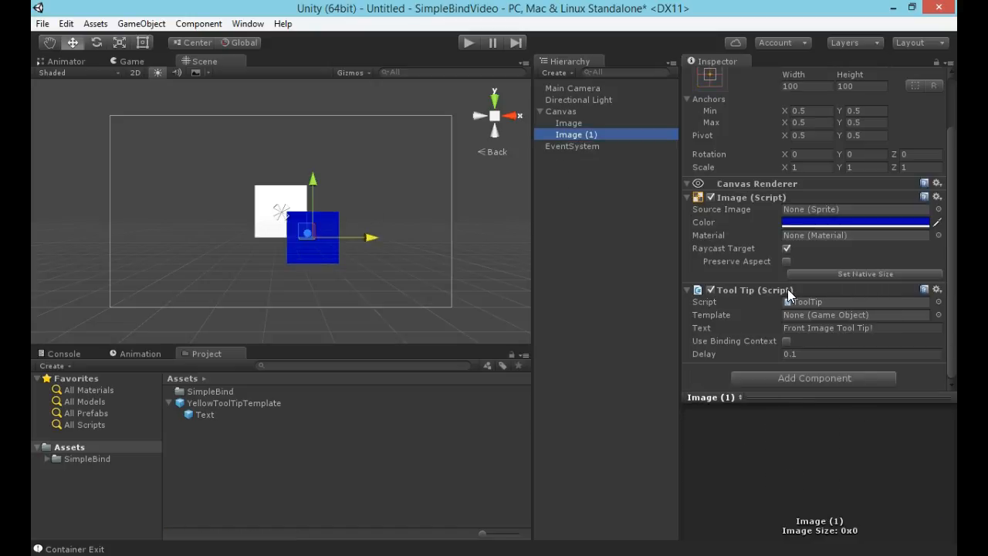
{"action": "left_click_drag", "start_coordinate": [217, 403], "coordinate": [806, 316]}
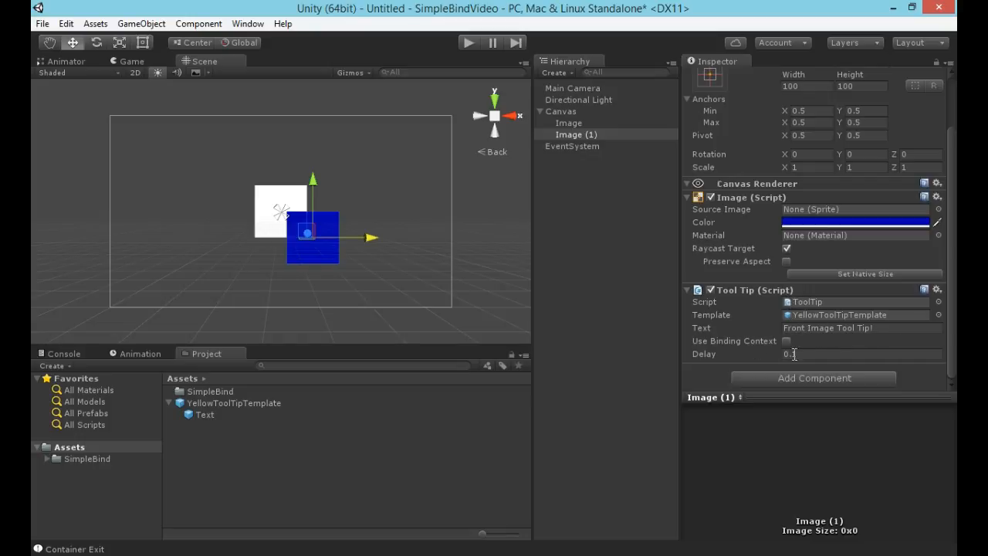
Run the scene to compare the default tooltip on the white image with the custom tooltip on the blue image.
{"action": "left_click", "coordinate": [470, 44]}
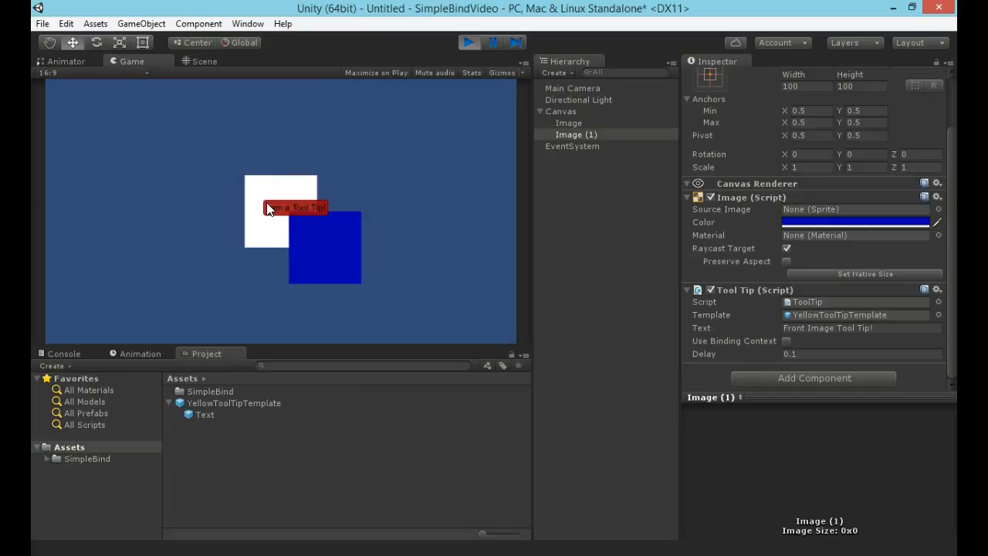
{"action": "mouse_move", "coordinate": [270, 192]}
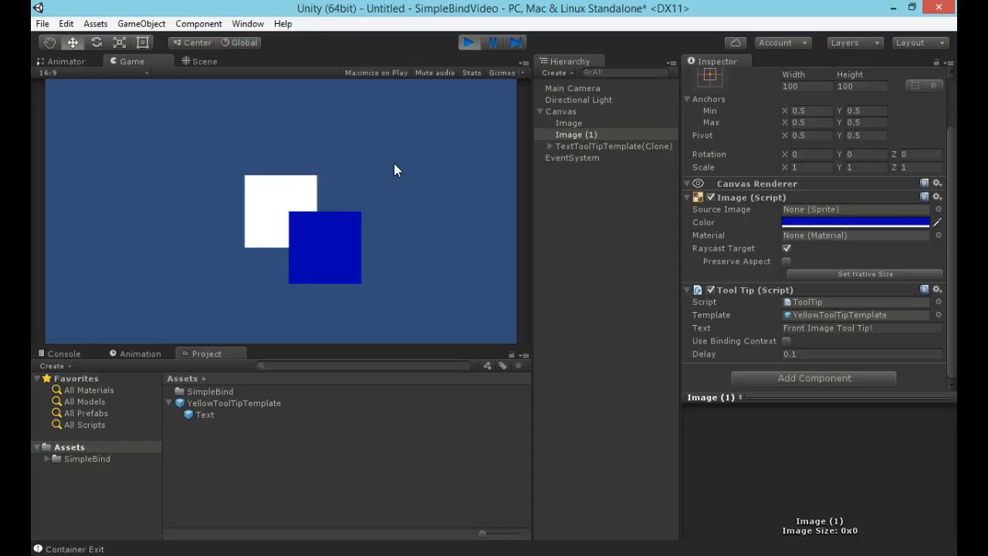
{"action": "mouse_move", "coordinate": [334, 236]}
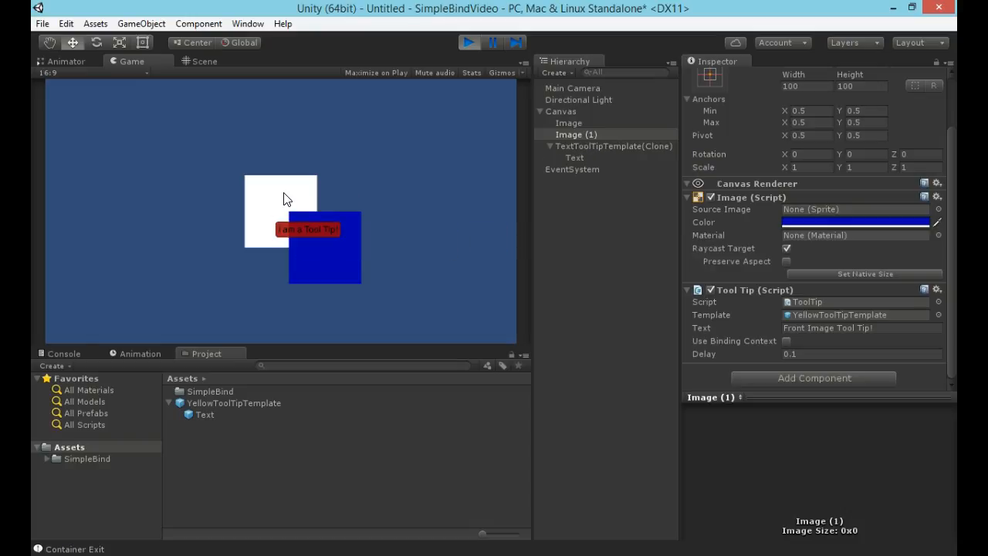
{"action": "left_click", "coordinate": [332, 248]}
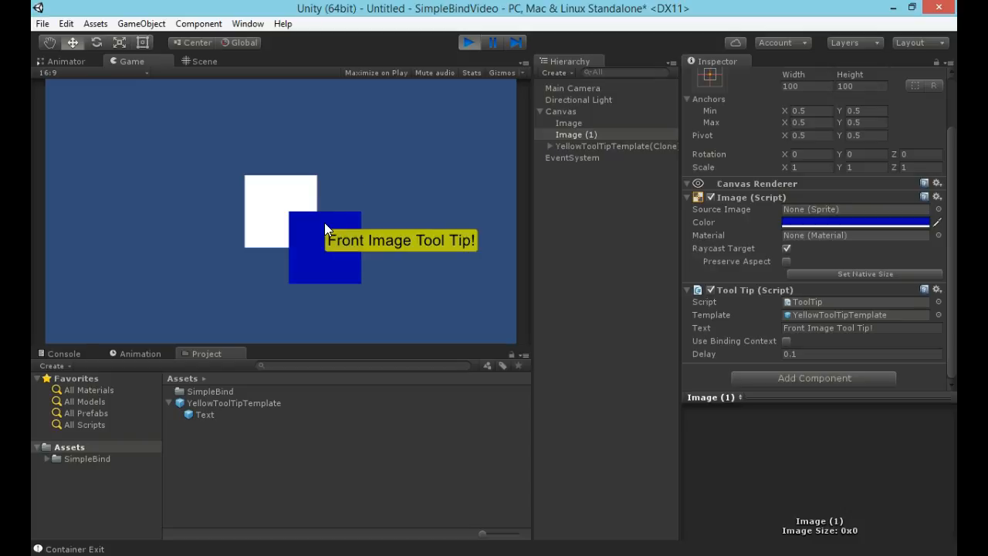